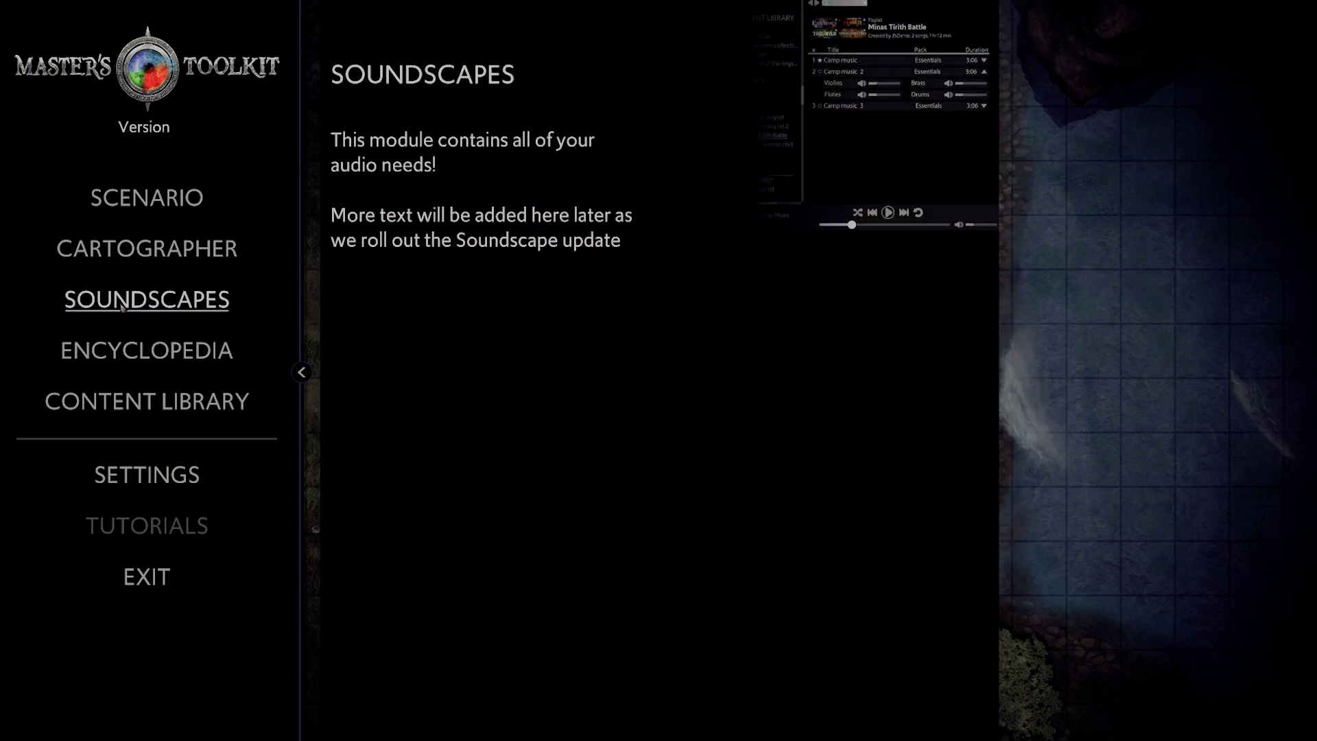
- Go to Soundscapes and open the Ambiences library
left_click(139, 301)
left_click(122, 323)
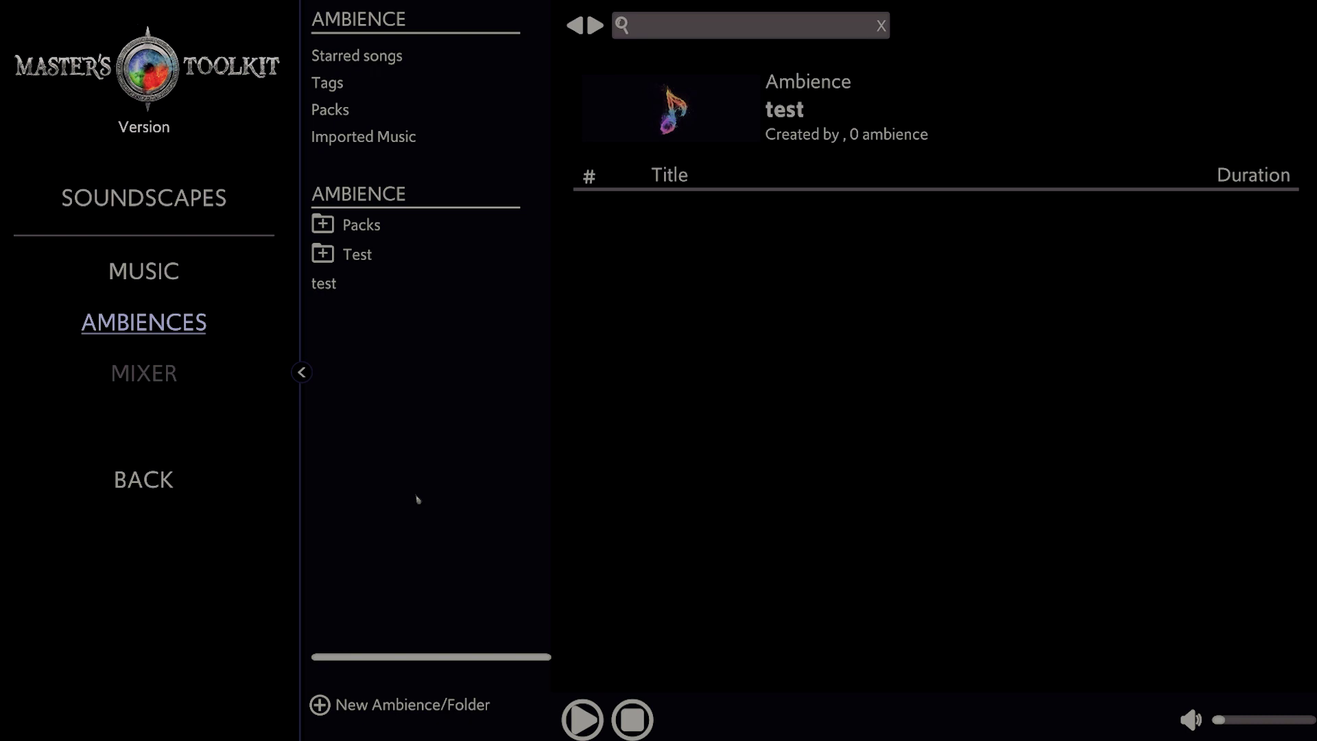
- Create a new ambience named 'animals'
left_click(379, 704)
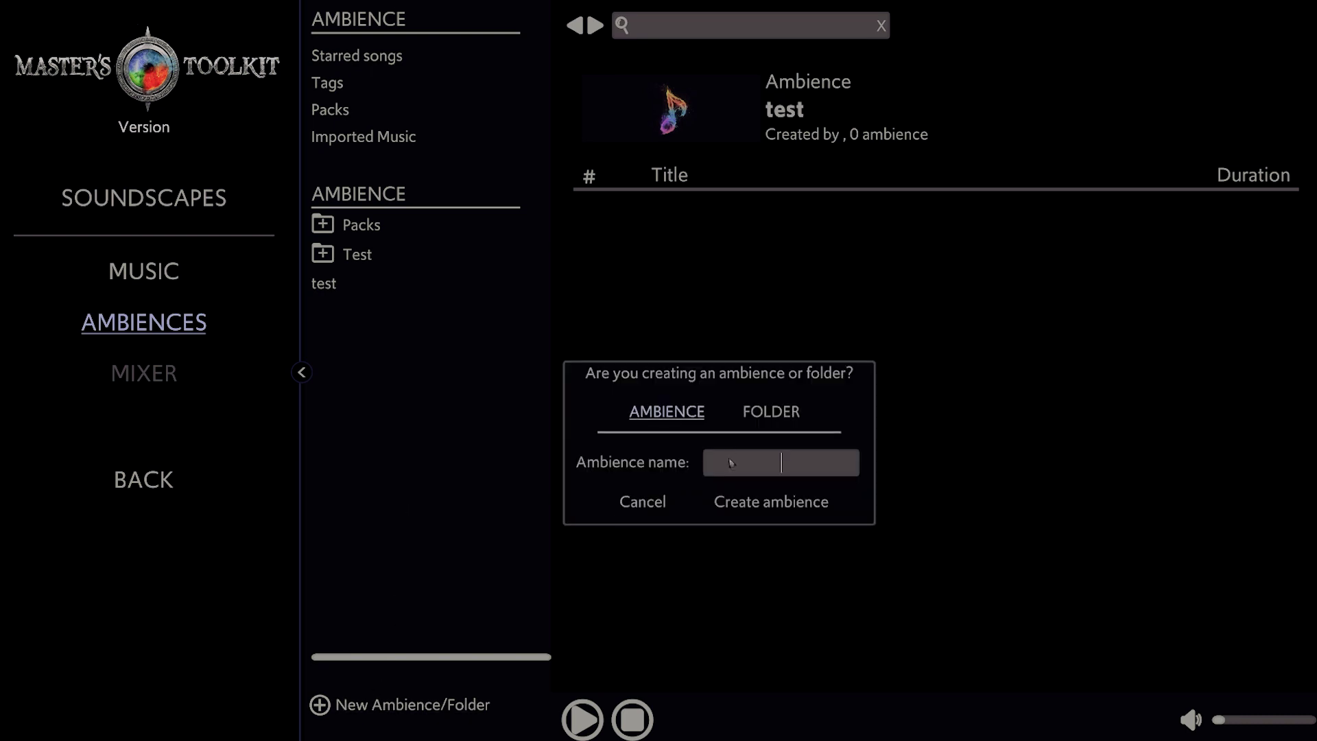
type("animals")
key("Return")
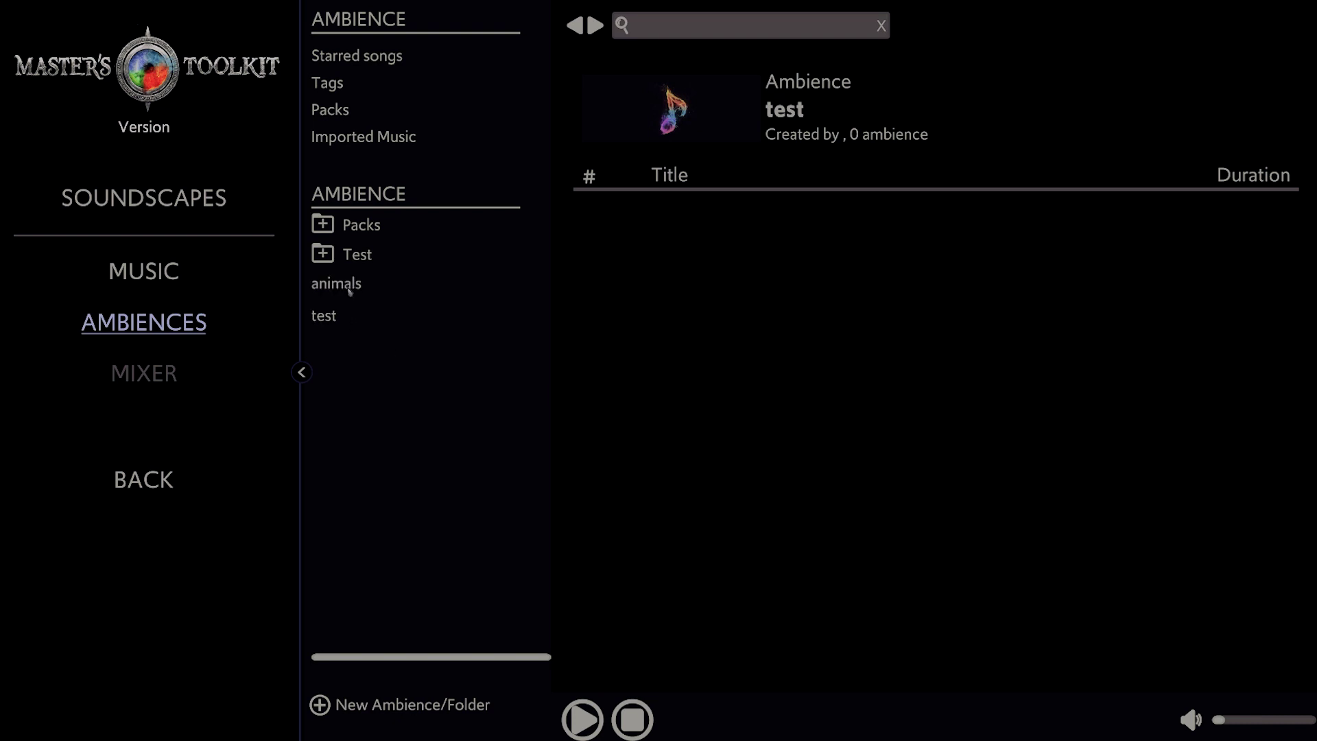
- Browse the Essentials pack's sounds, sorted by category
left_click(330, 111)
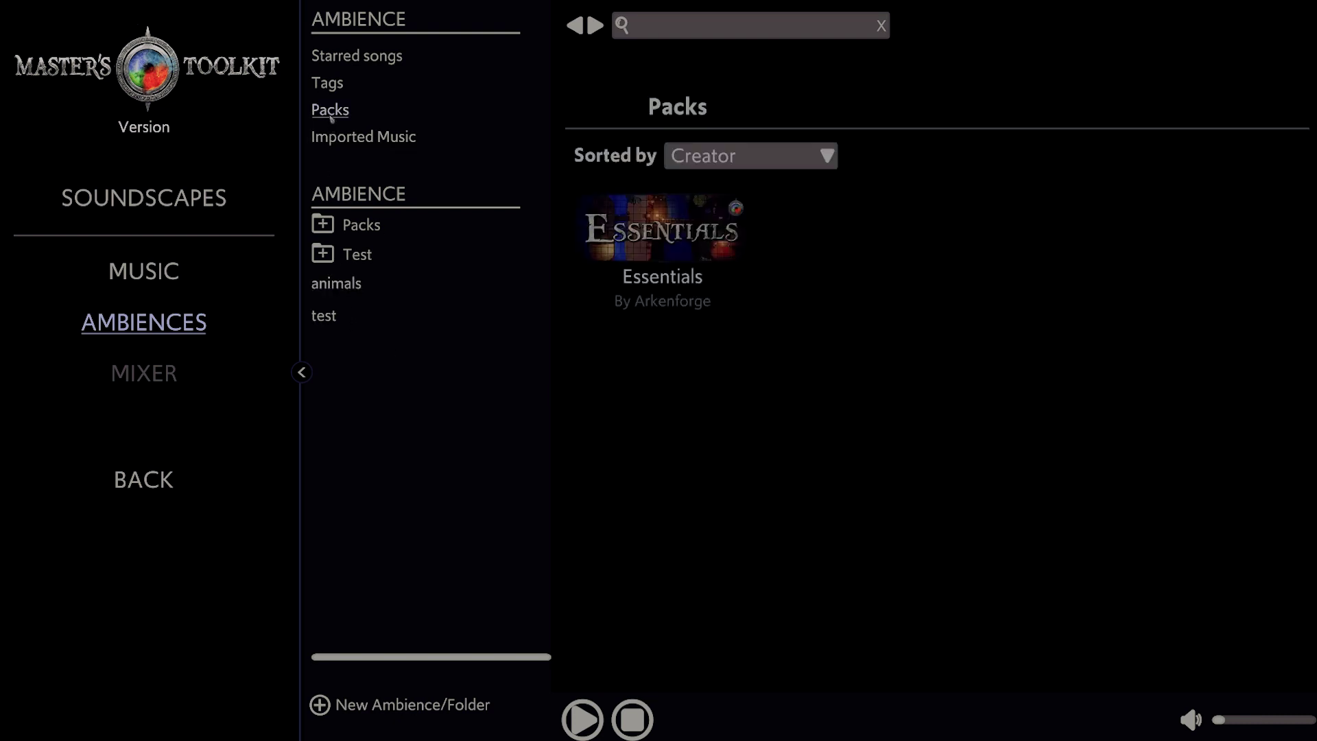
left_click(639, 247)
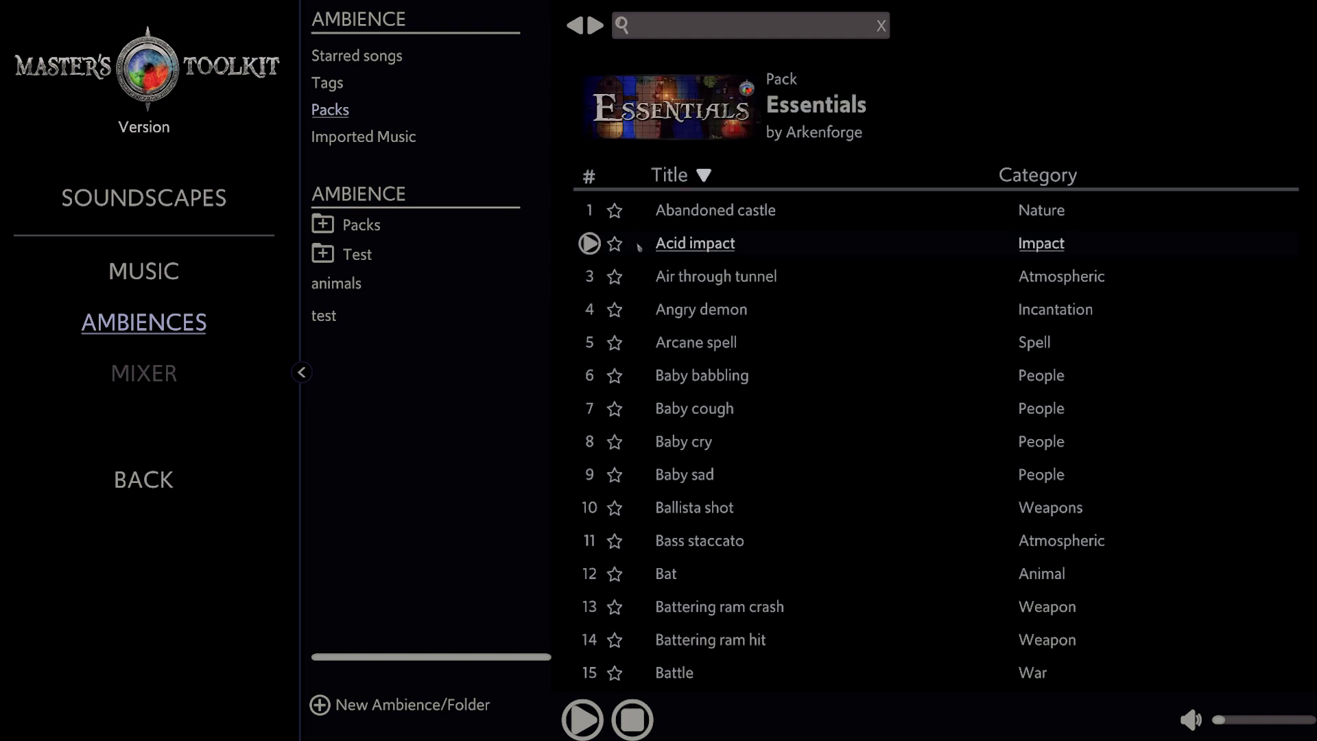
left_click(1038, 175)
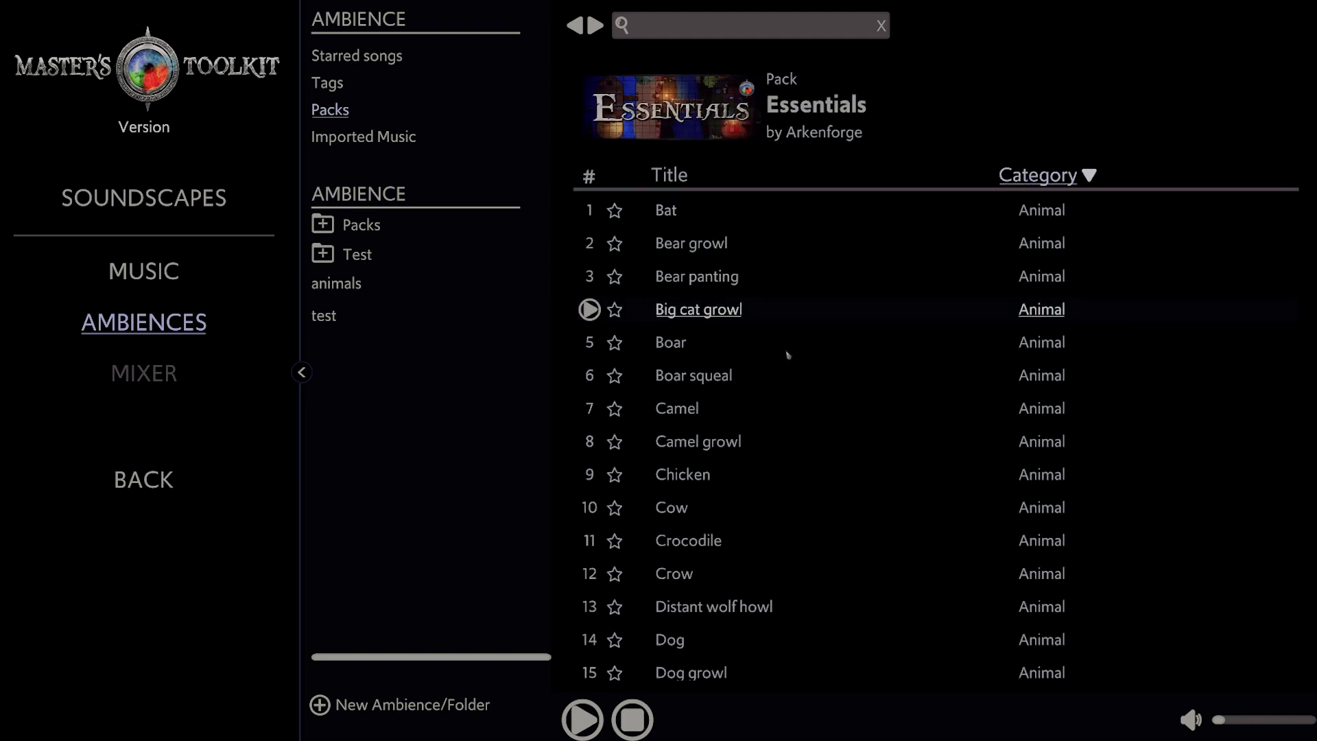
scroll(812, 440, "down", 1)
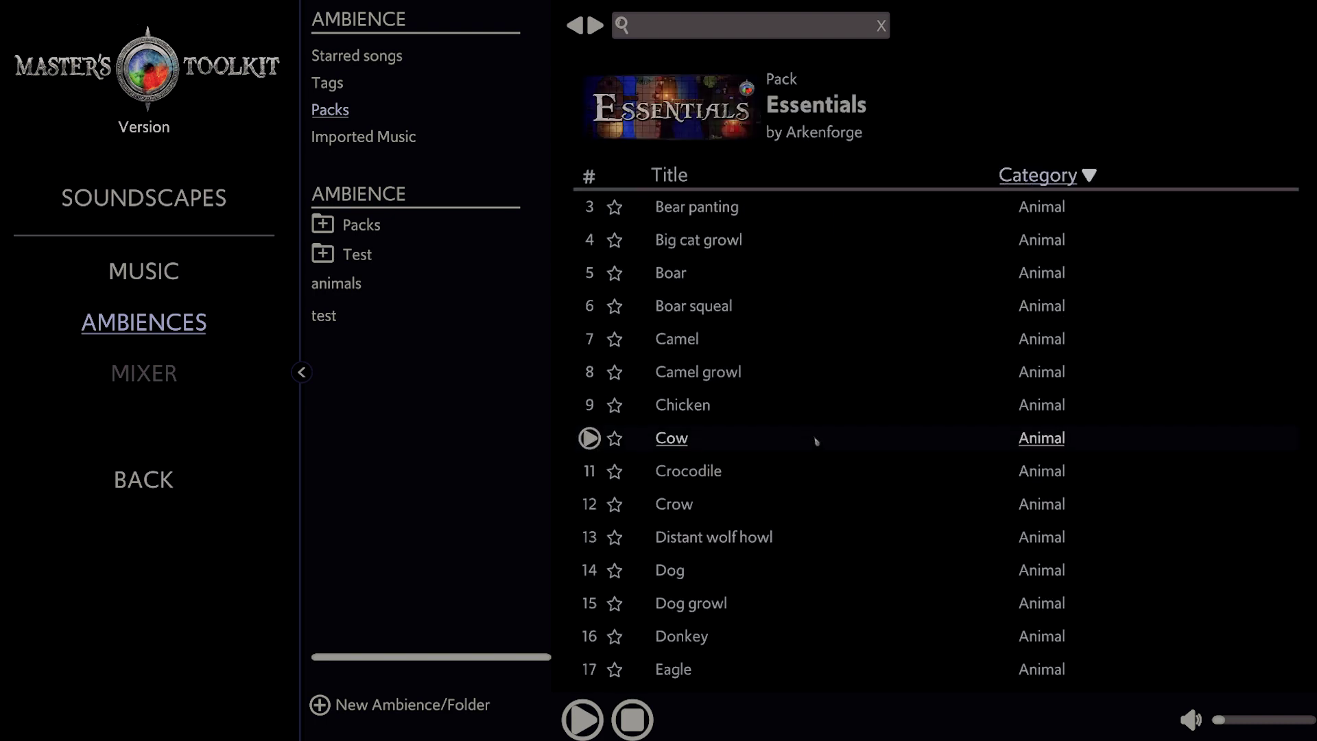
- Add the Cow, Dog, Eagle and Goat sounds to the animals ambience
right_click(765, 438)
left_click(978, 502)
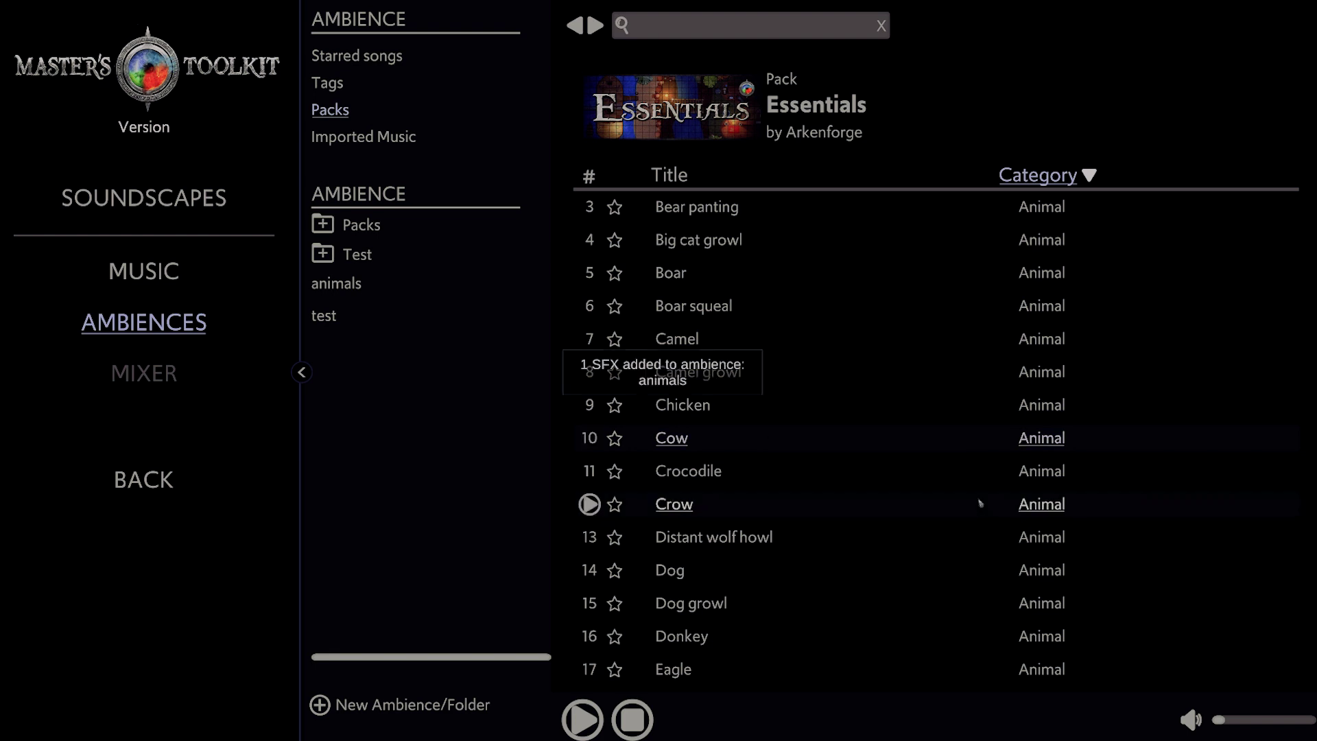
scroll(779, 464, "down", 2)
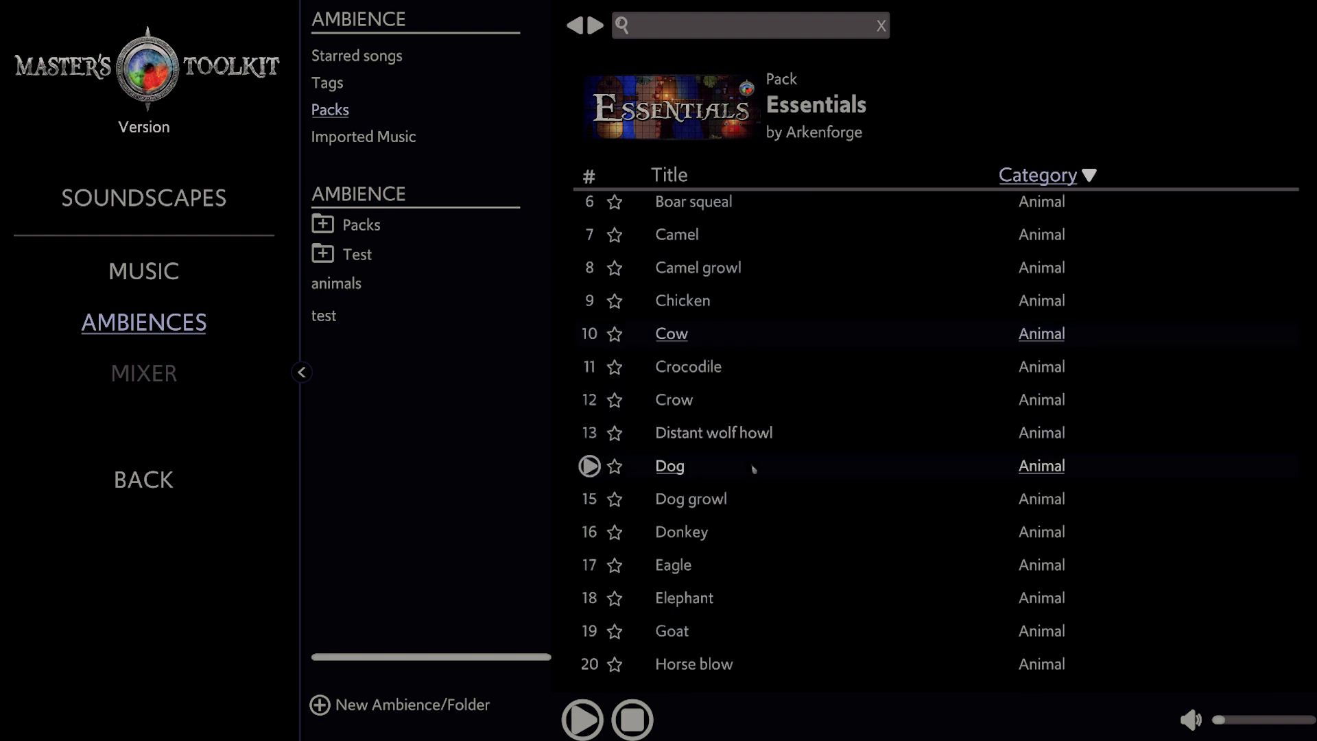
scroll(752, 469, "down", 3)
scroll(753, 477, "down", 1)
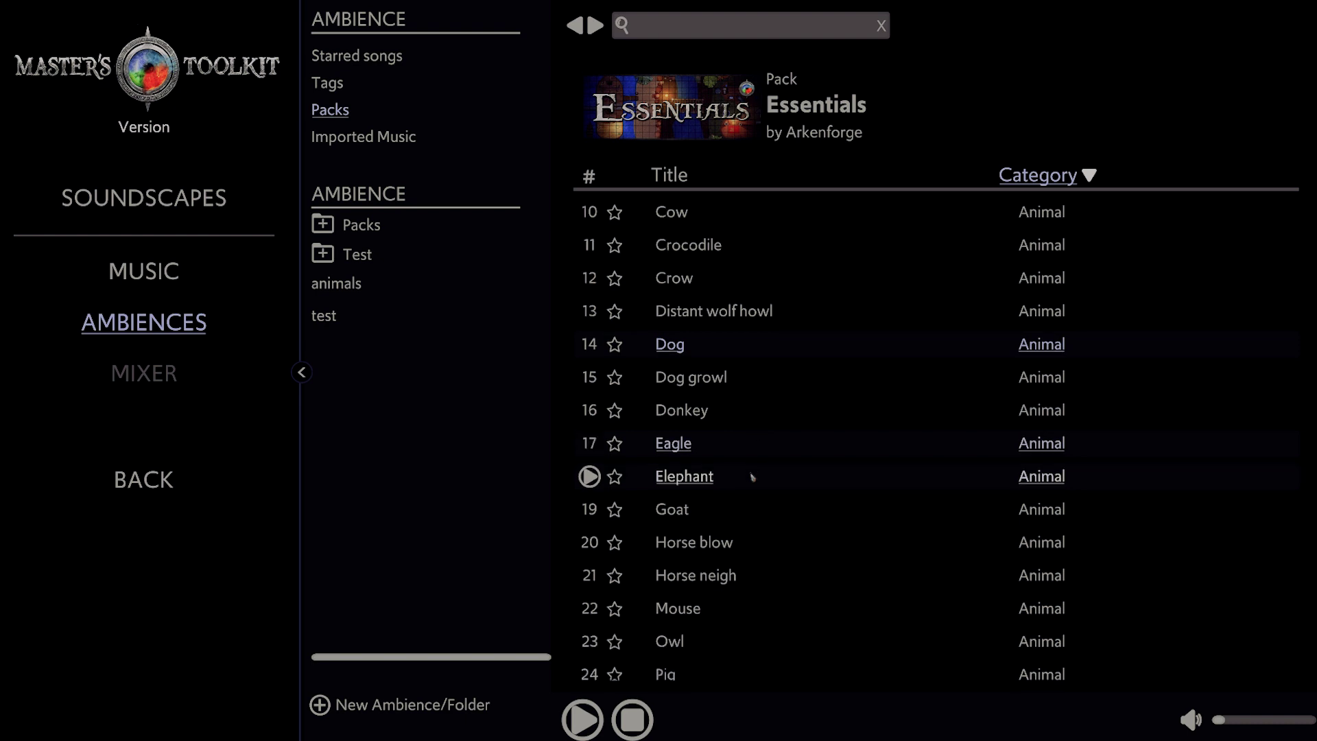
right_click(799, 515)
mouse_move(865, 579)
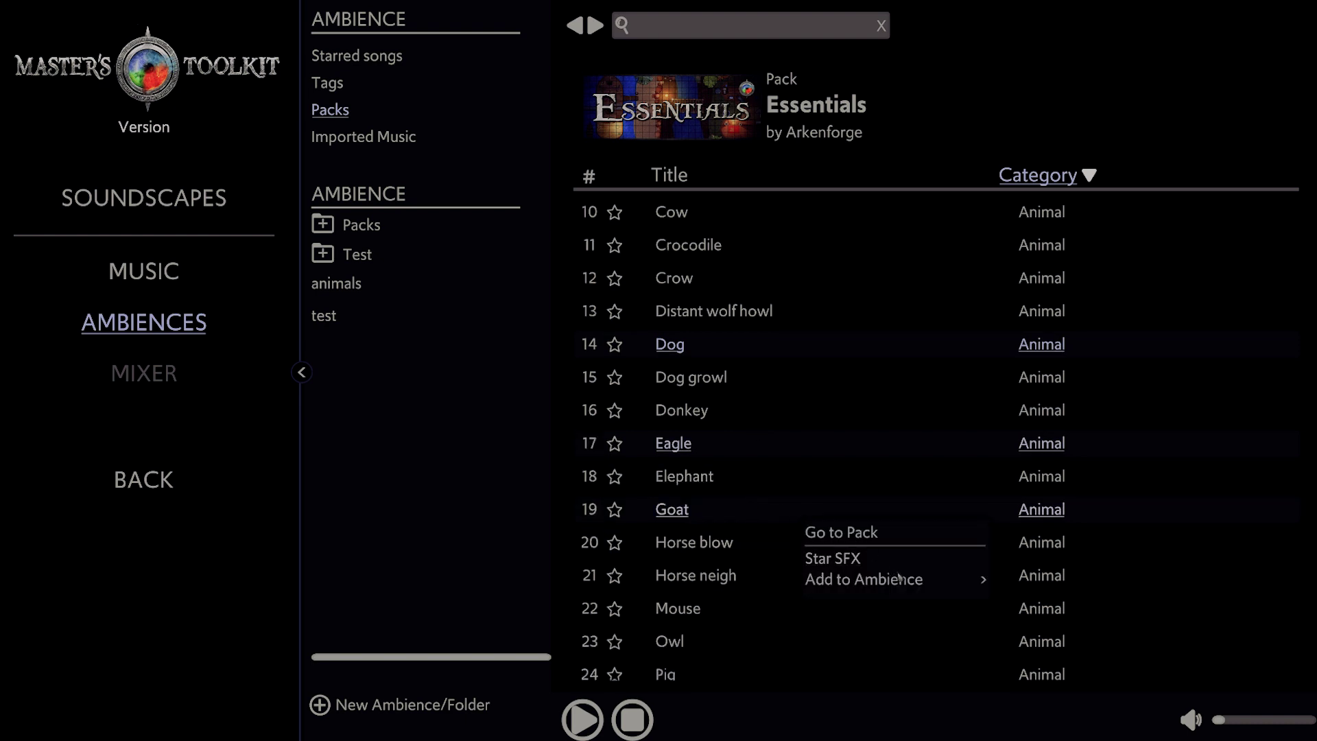
left_click(1019, 581)
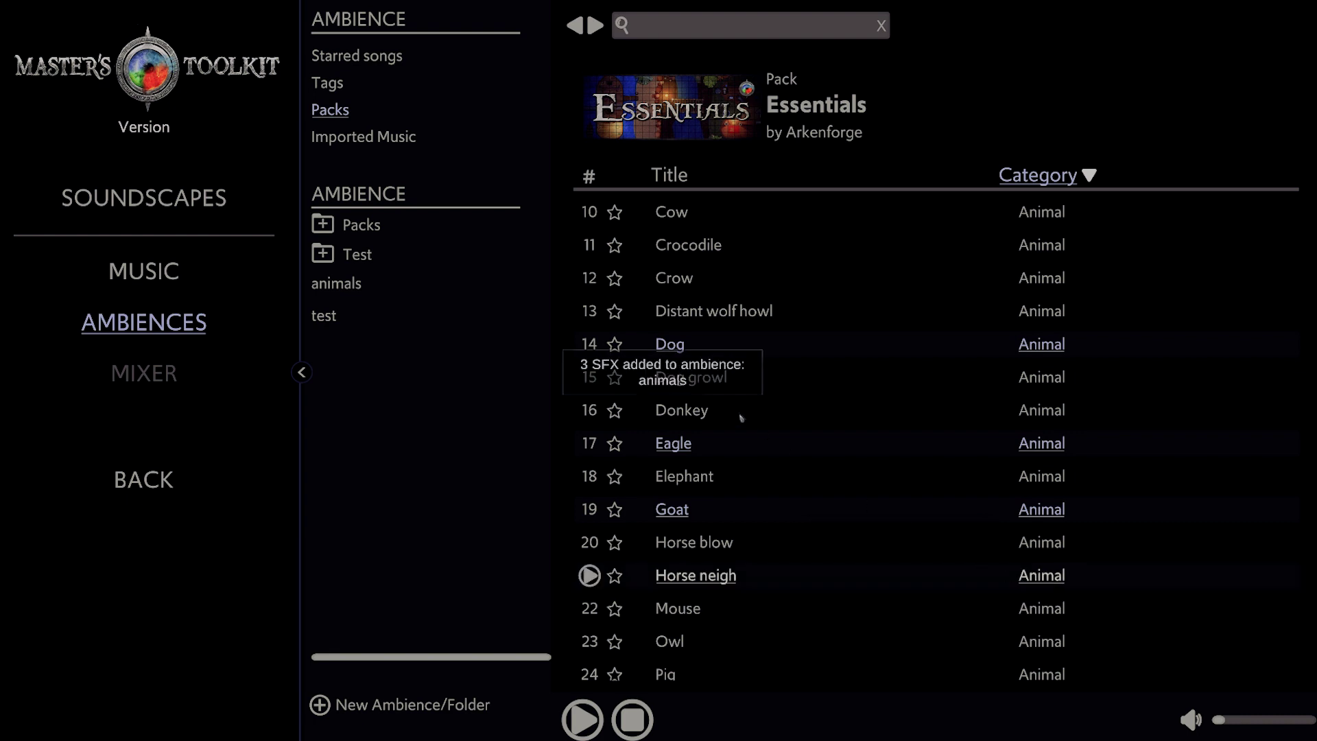
- Open 'animals', preview Eagle, play all sounds and nudge the overall volume up
left_click(340, 285)
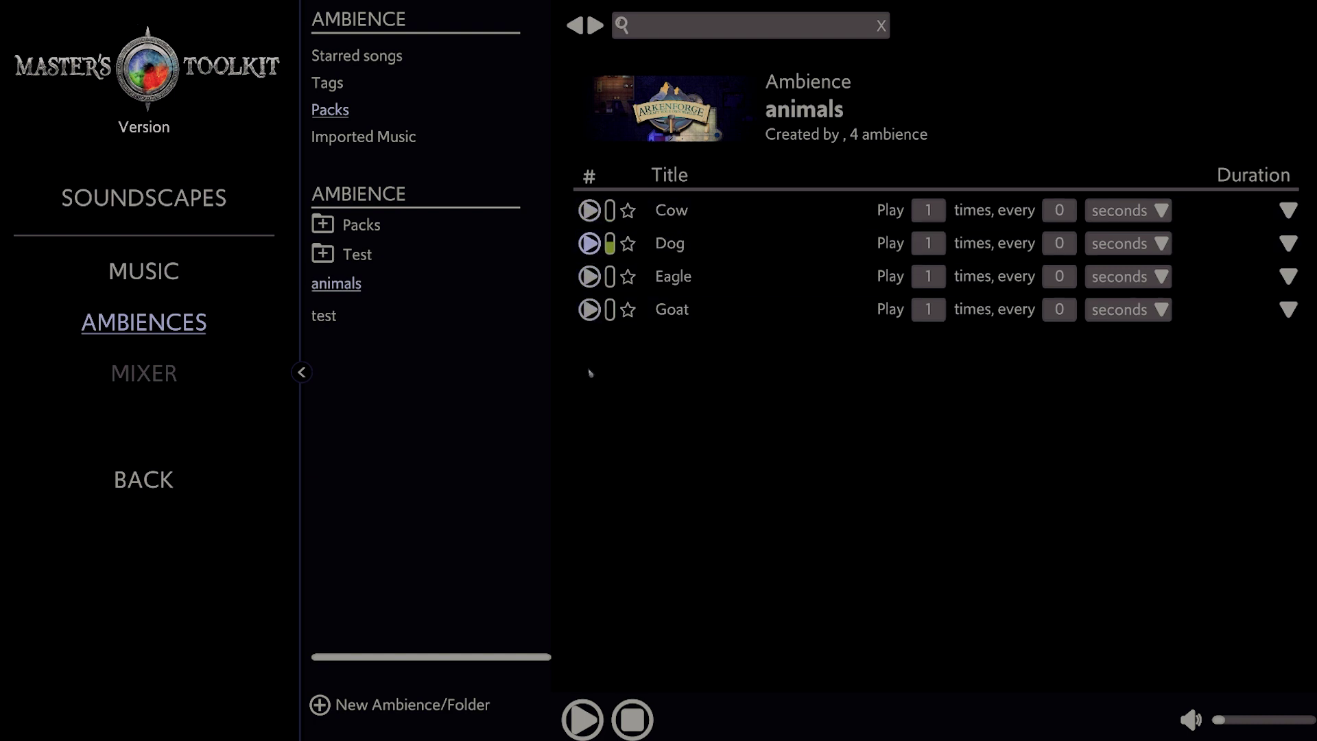
left_click(588, 276)
left_click(582, 718)
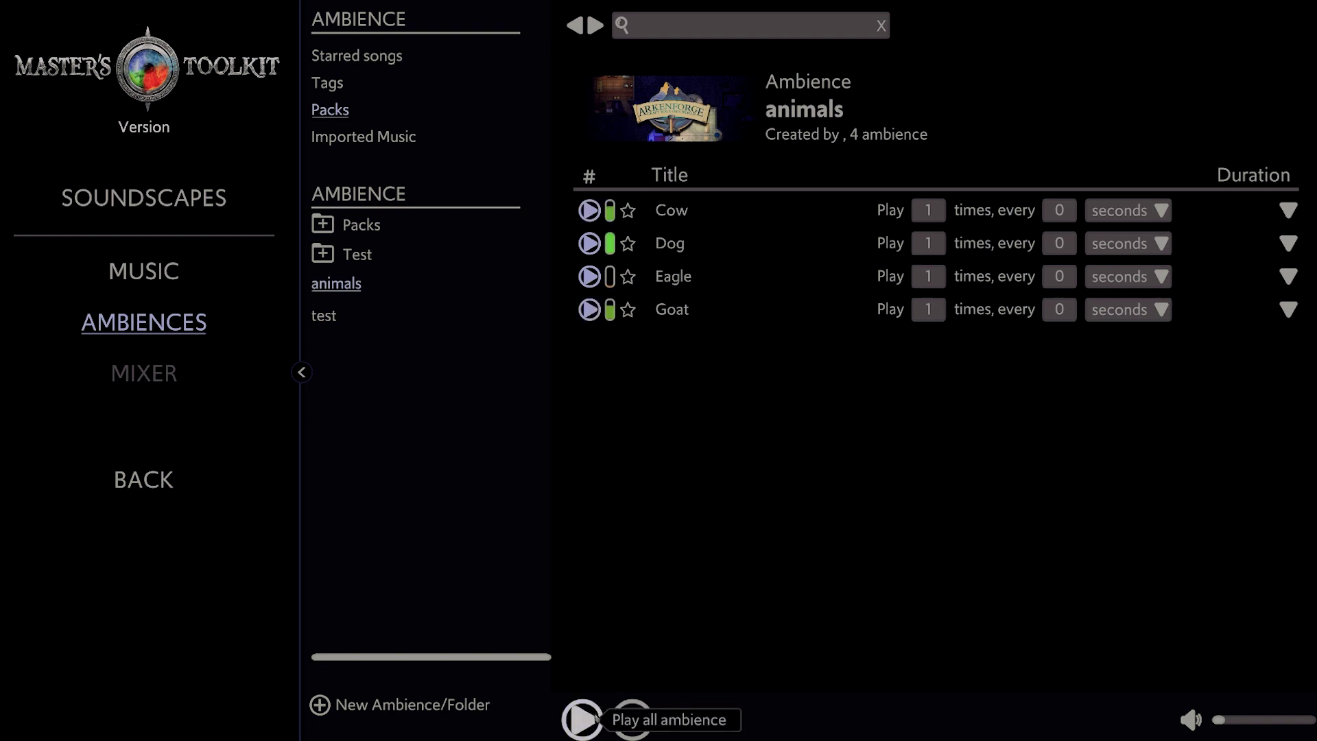
left_click(634, 718)
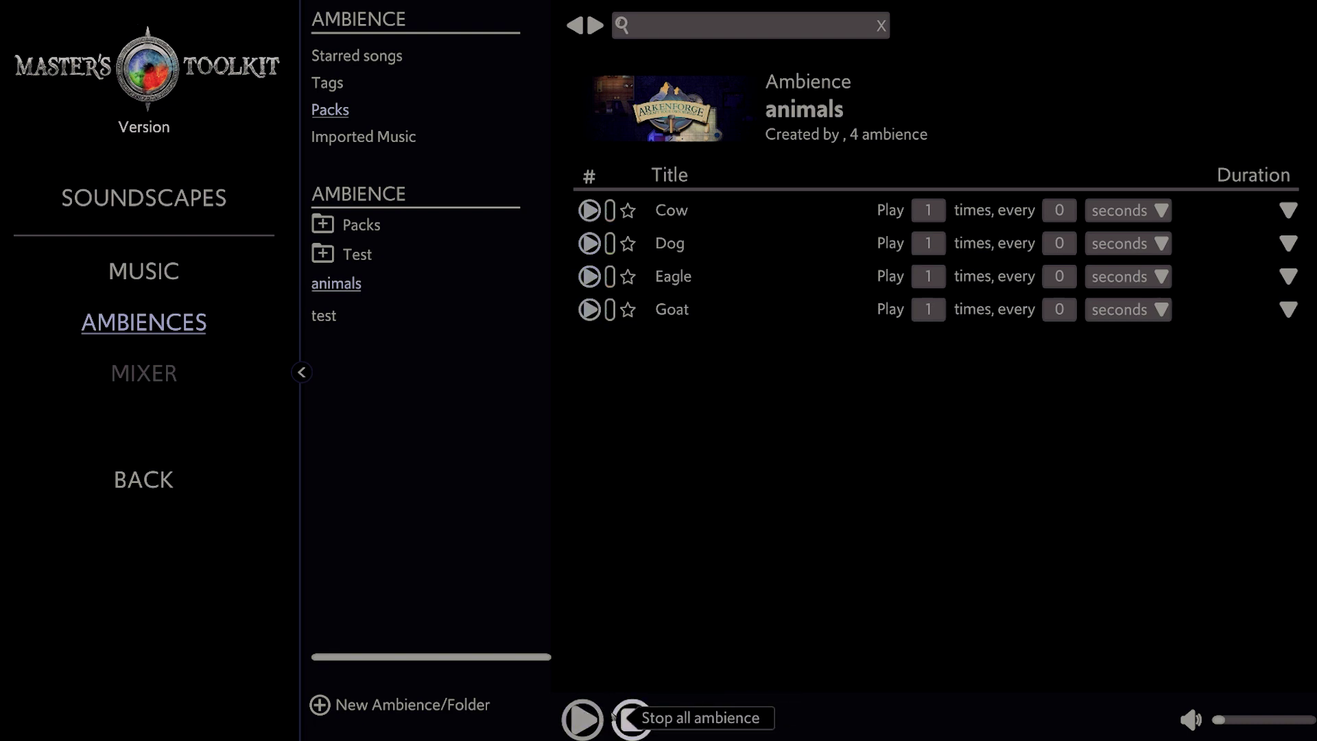
left_click(583, 719)
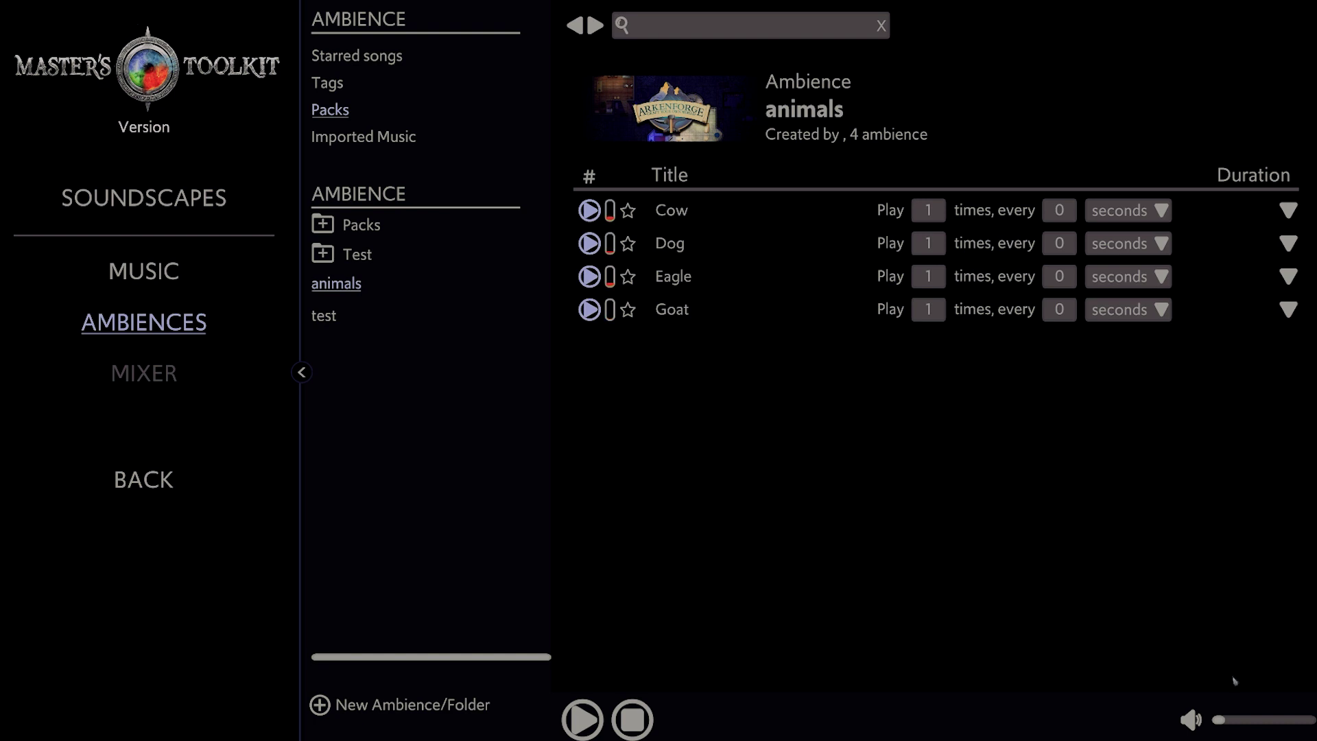
mouse_move(1219, 721)
left_mouse_down()
mouse_move(1286, 722)
mouse_move(1218, 724)
left_mouse_up()
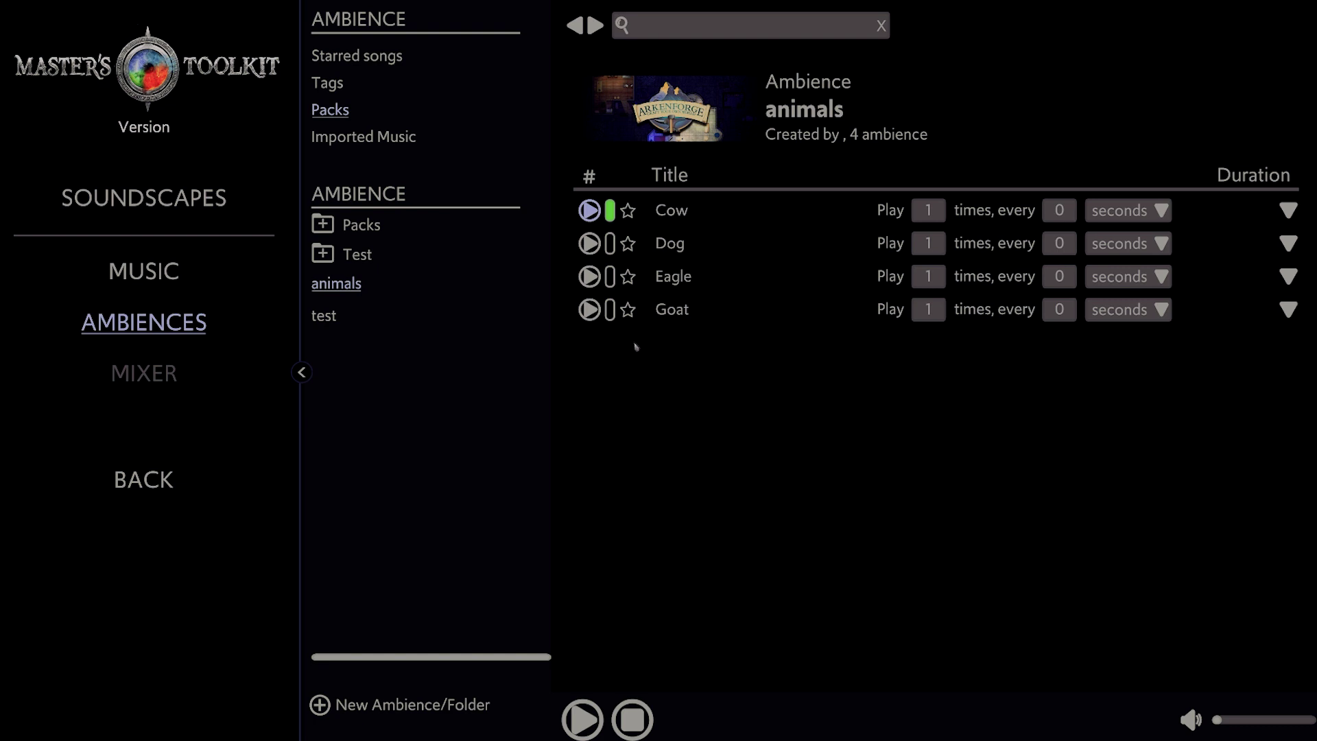
- Set Cow to play once with a 1-minute interval
left_click(1063, 212)
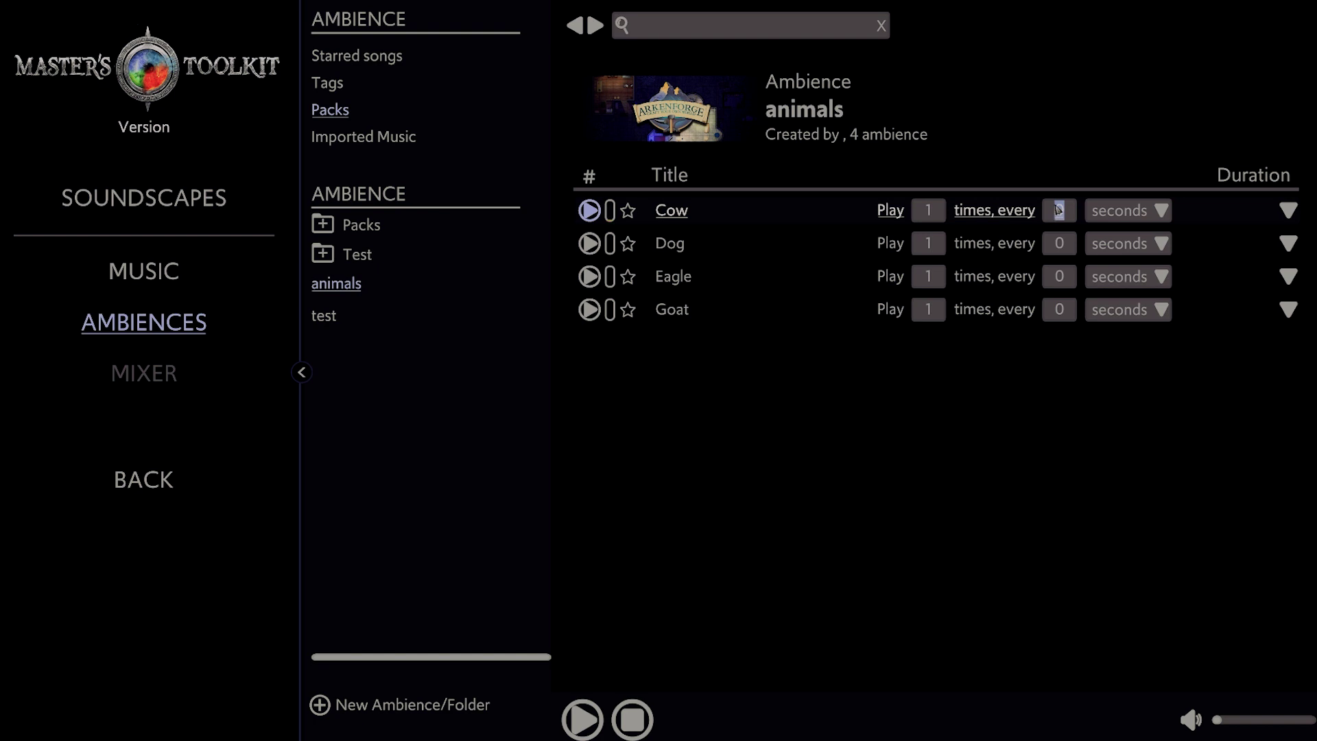
type("1")
left_click(932, 212)
type("2")
left_click(1122, 210)
left_click(1117, 276)
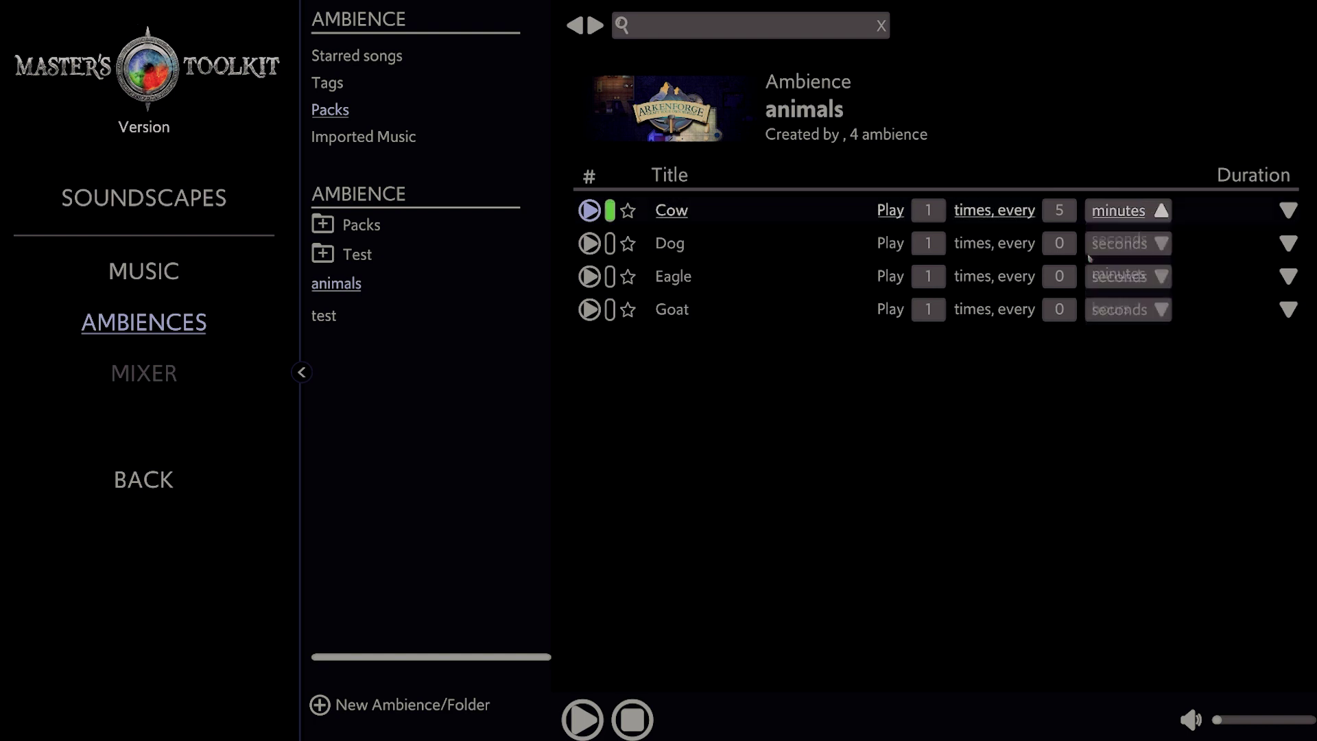
double_click(1059, 210)
type("1")
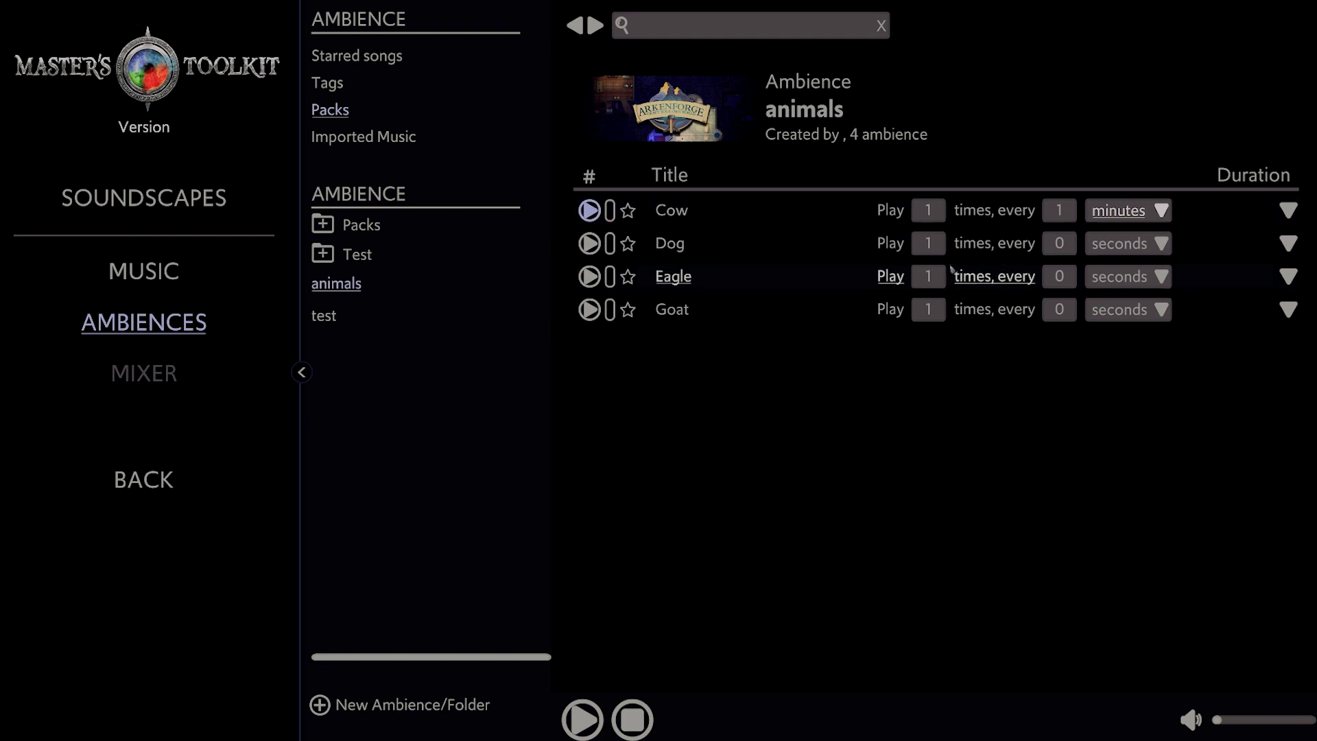
left_click(1059, 212)
double_click(1060, 212)
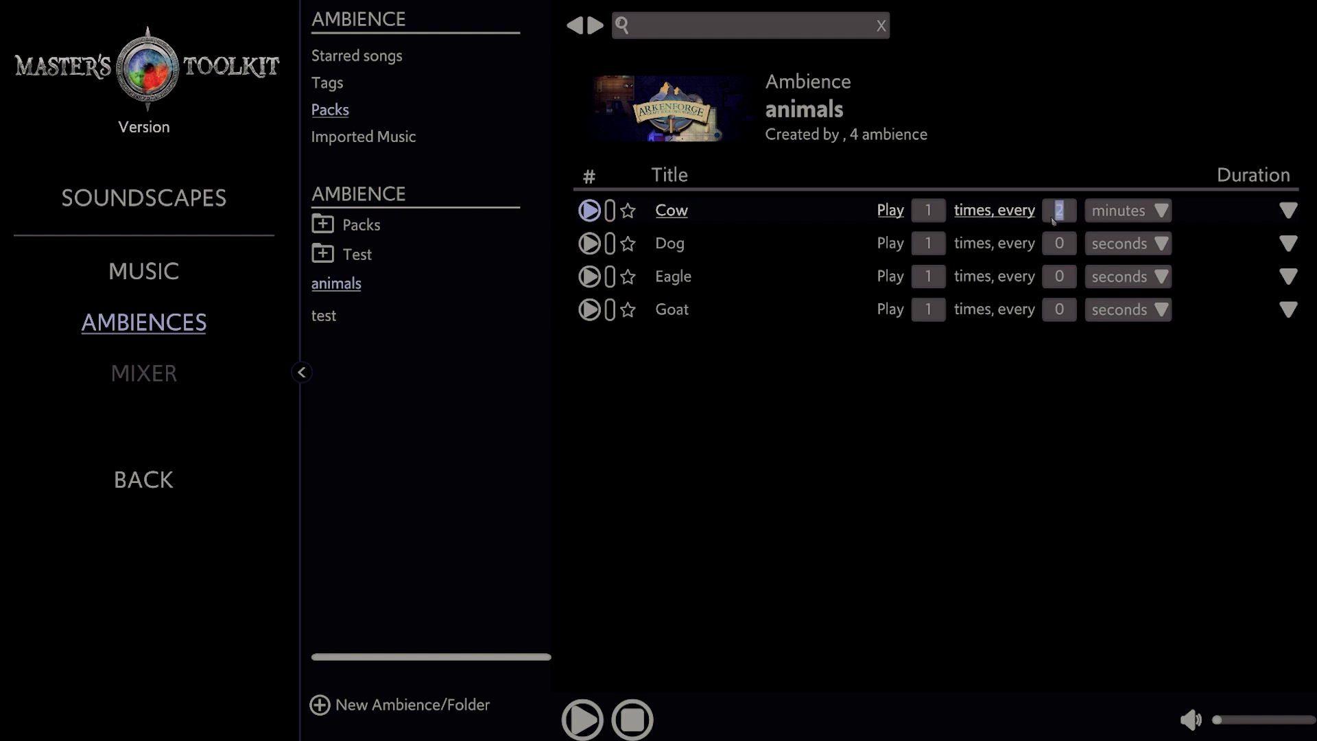
type("1")
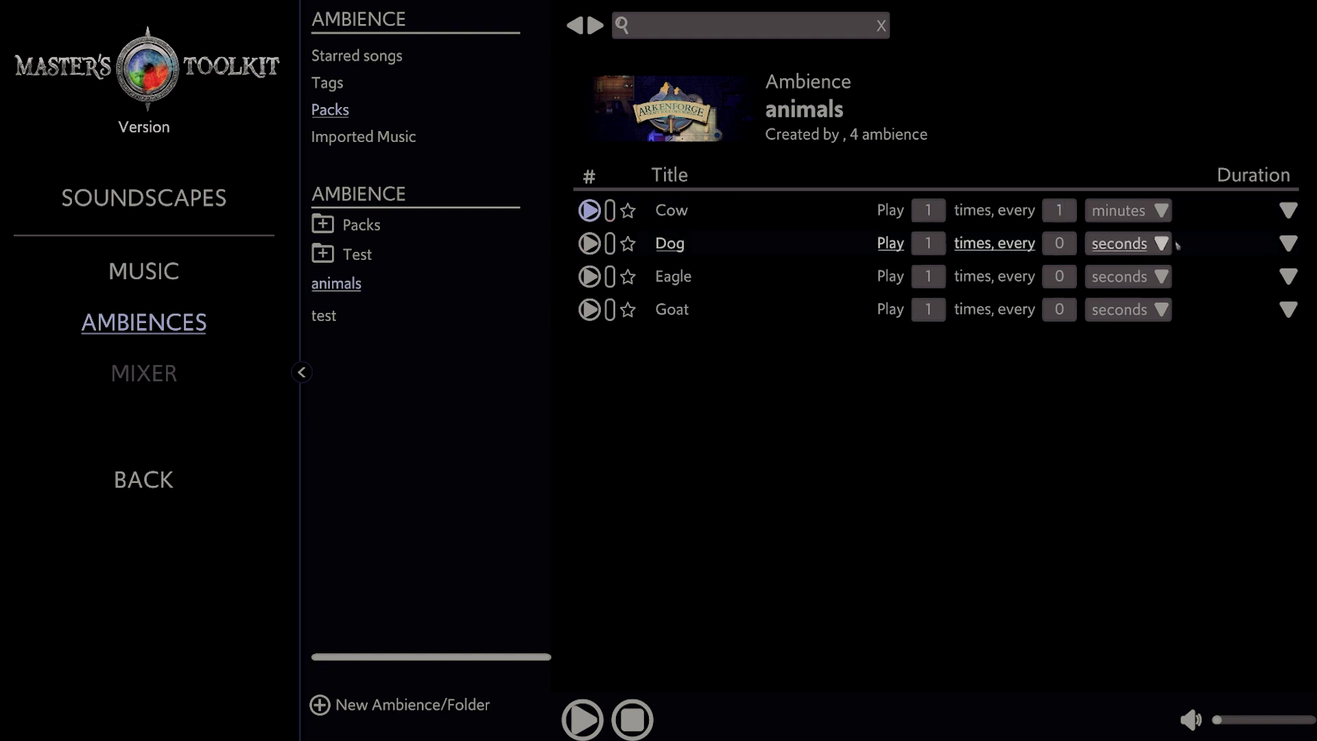
- Reset Cow's interval to 0 seconds and readjust its volume slider
left_click(1287, 211)
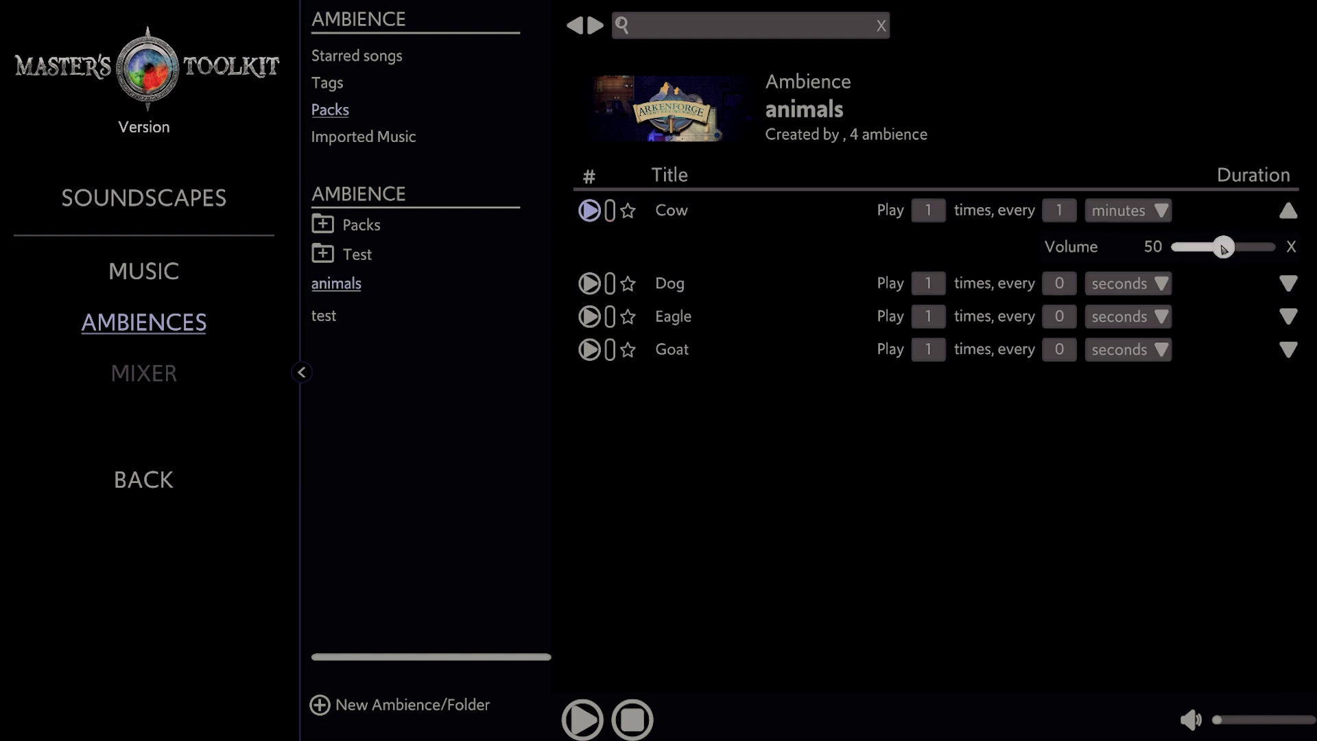
mouse_move(1223, 249)
left_mouse_down()
mouse_move(1204, 248)
mouse_move(1227, 248)
left_mouse_up()
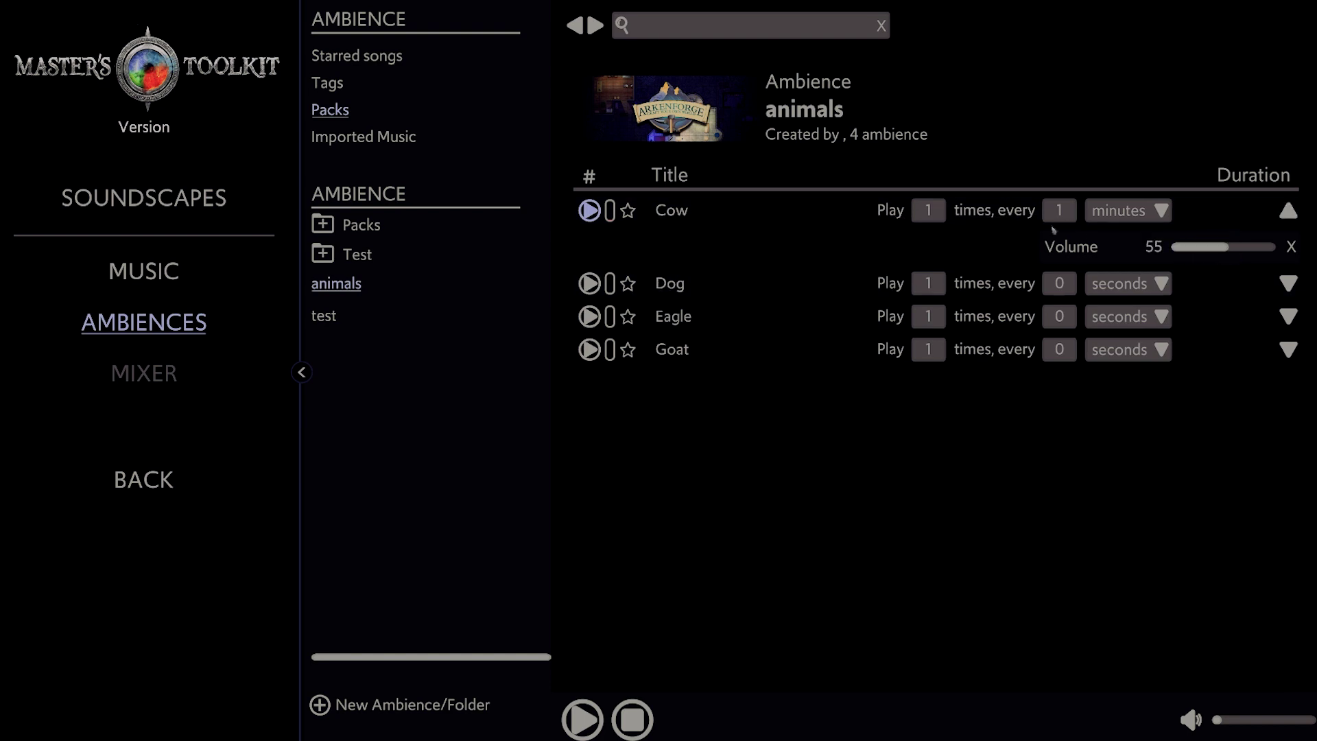
left_click(1117, 210)
left_click(1118, 238)
left_click_drag(1228, 250, 1237, 249)
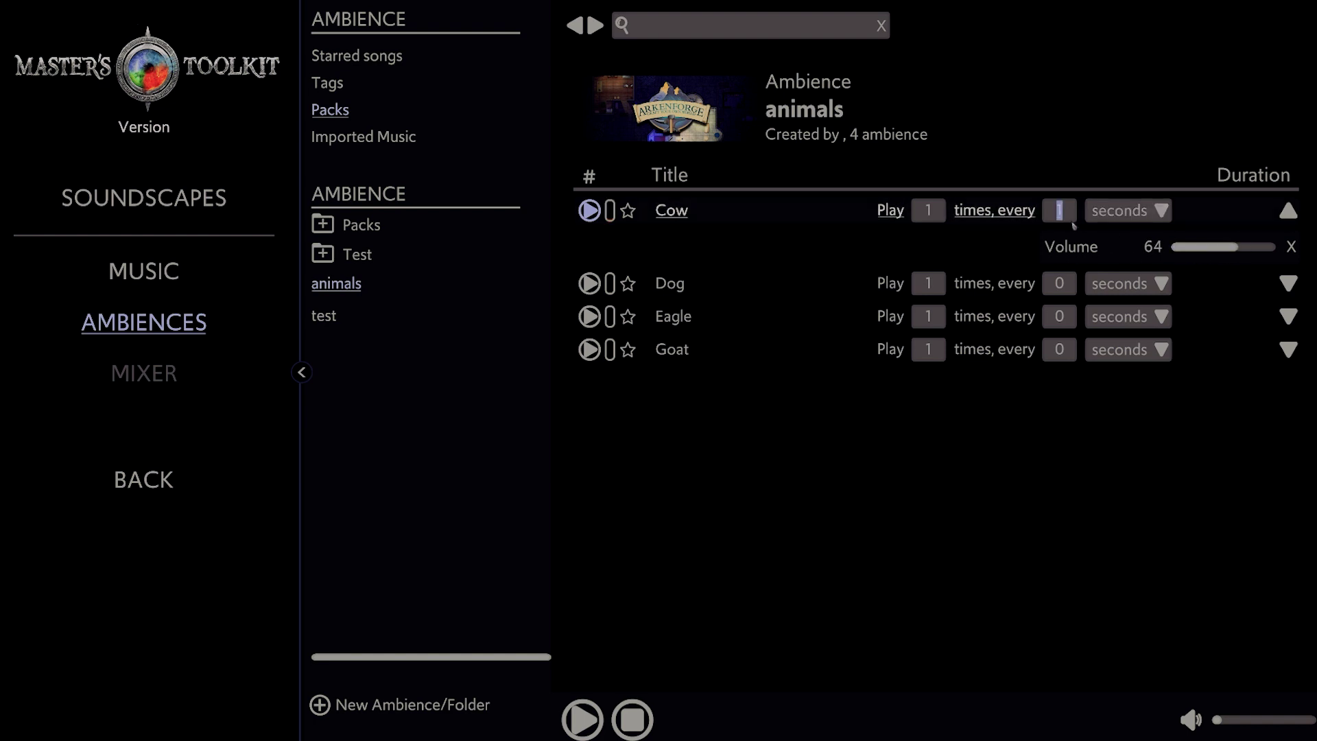
type("3")
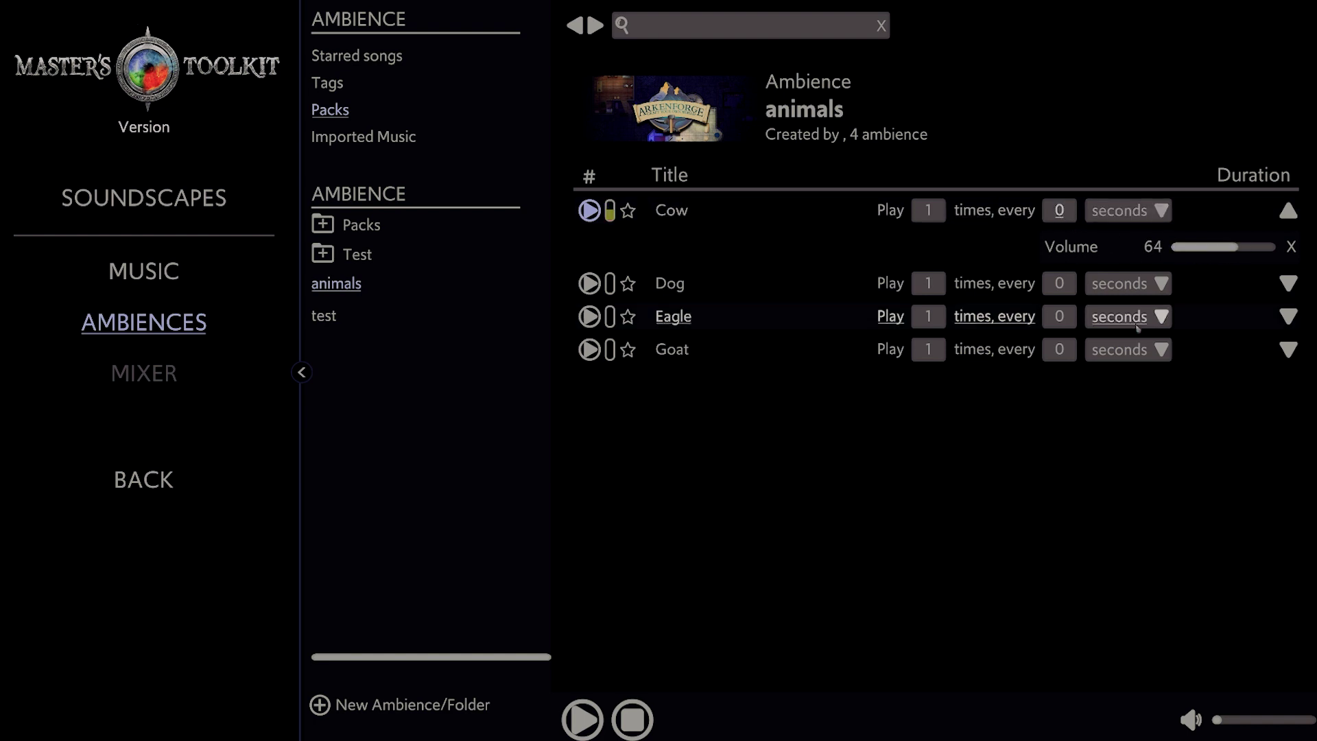
mouse_move(1237, 252)
left_mouse_down()
mouse_move(1278, 253)
mouse_move(1226, 254)
left_mouse_up()
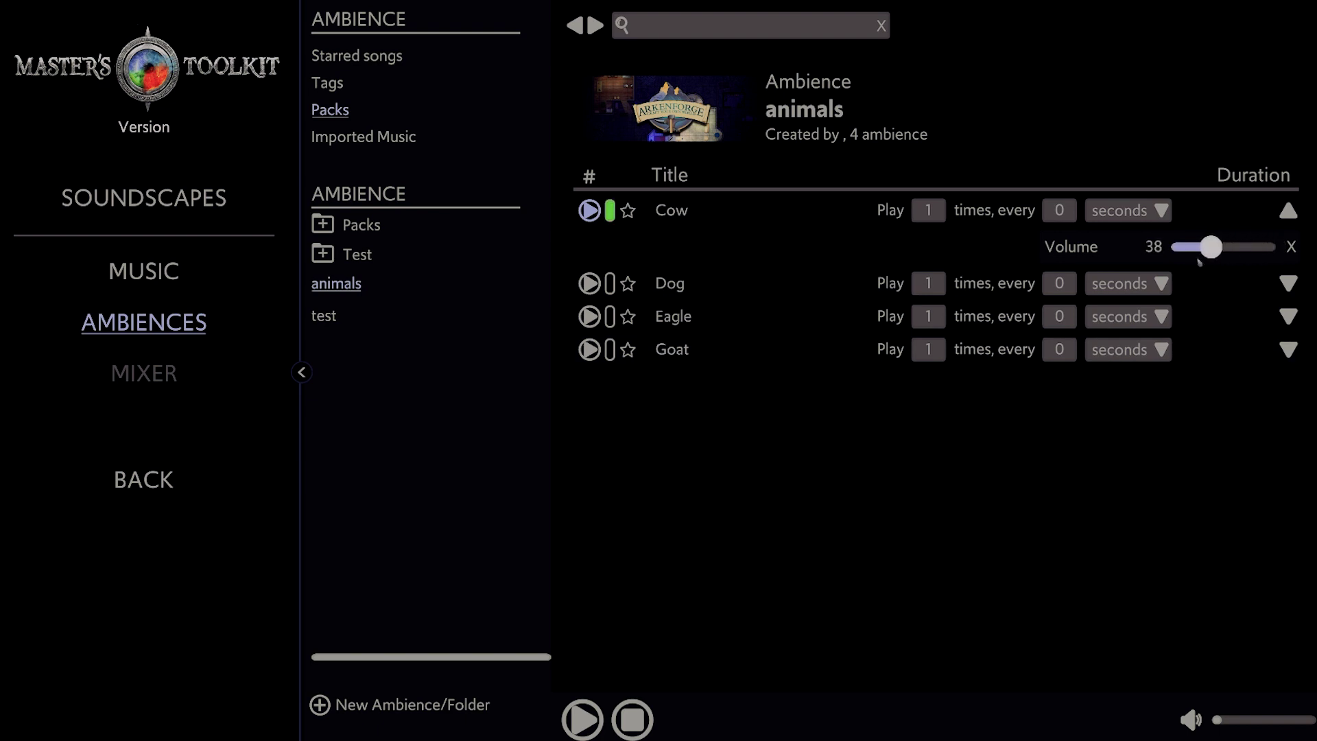
- Add a Panning effect to Cow and set its panning
right_click(820, 212)
mouse_move(861, 253)
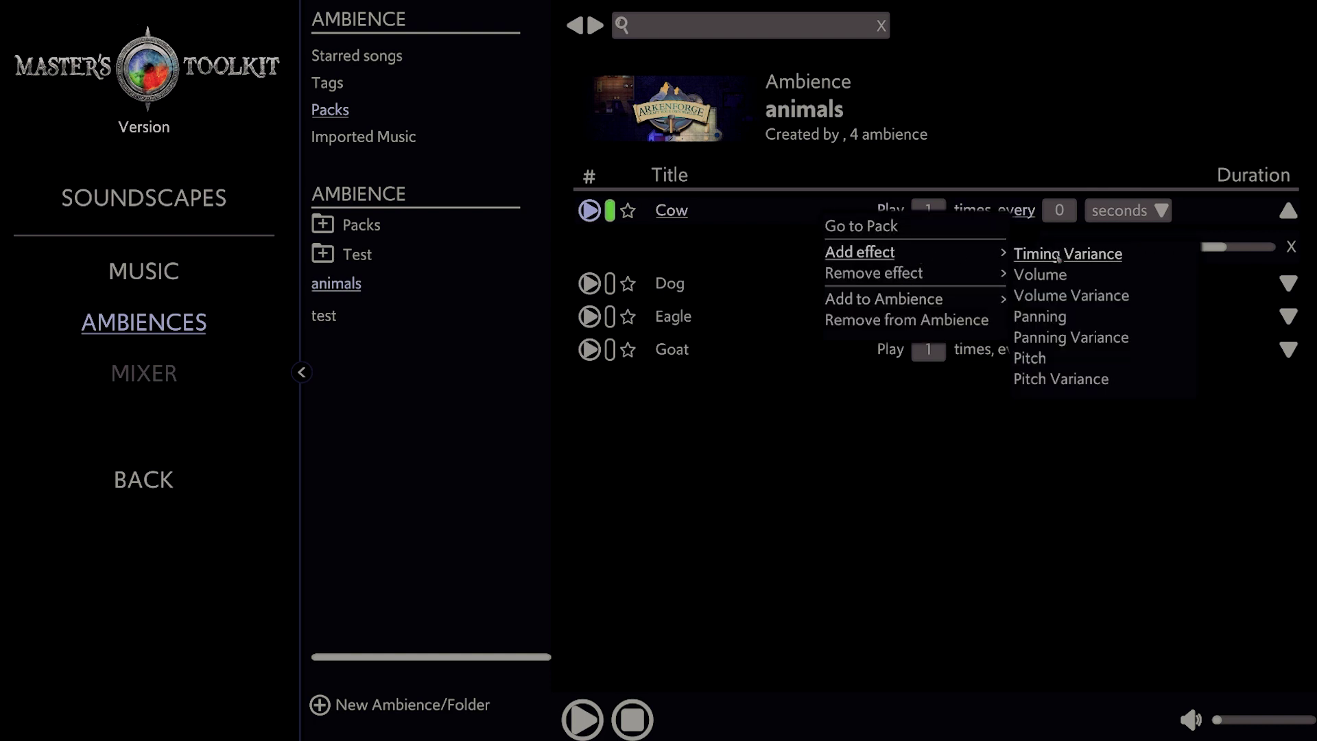
left_click(1045, 327)
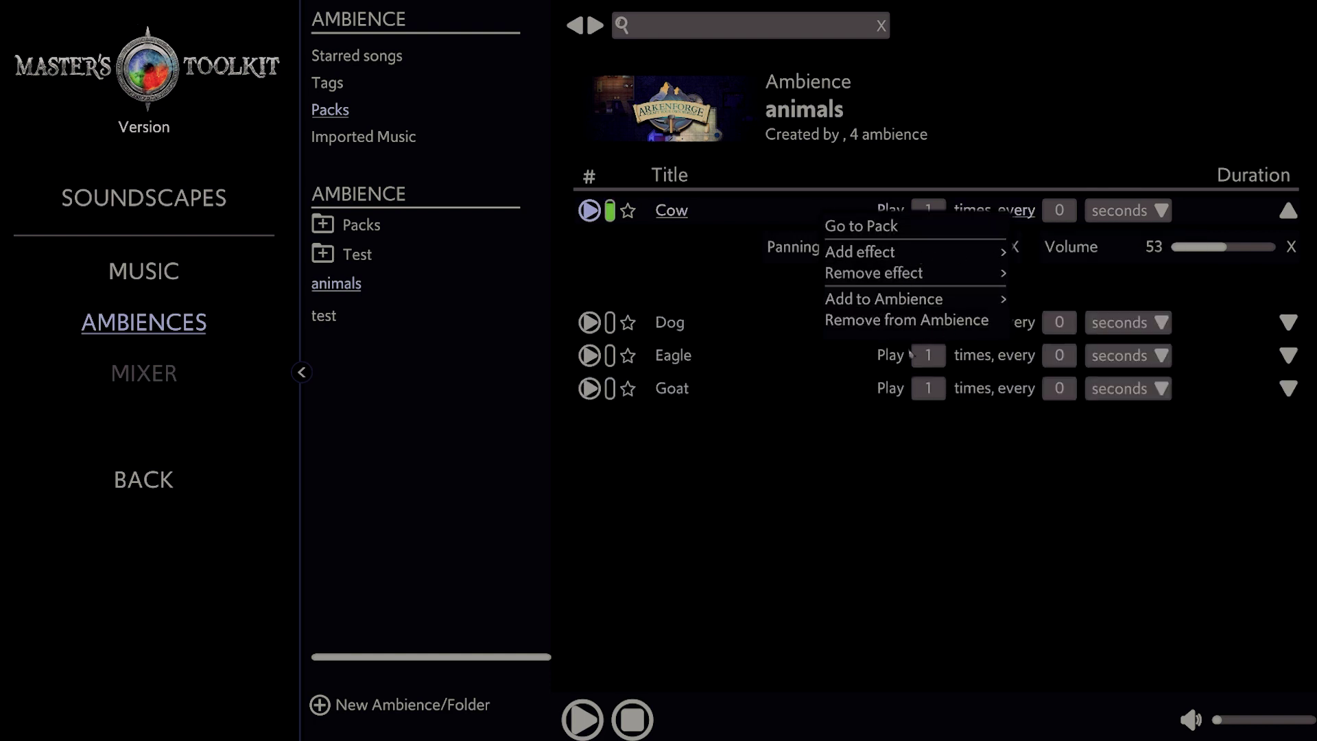
mouse_move(932, 247)
left_mouse_down()
mouse_move(999, 247)
mouse_move(903, 265)
mouse_move(945, 264)
left_mouse_up()
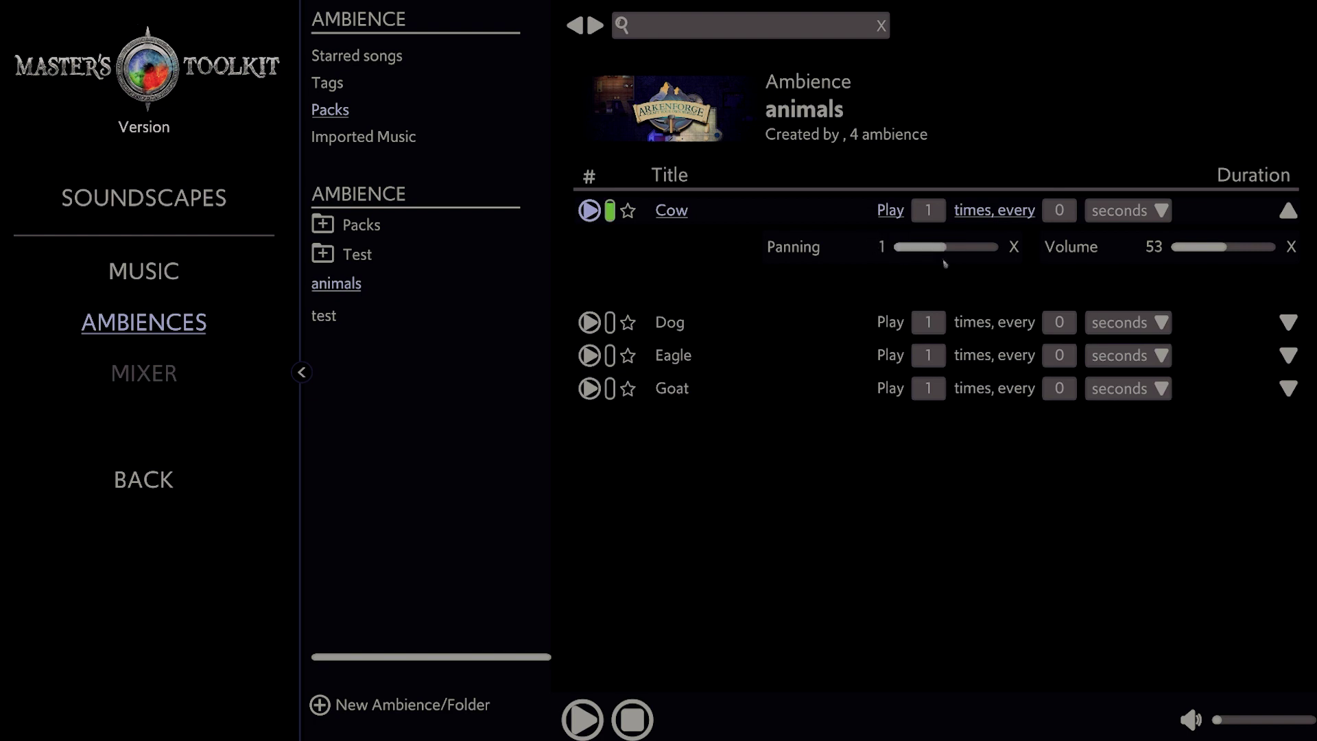
- Add Volume Variance at 50 to Cow and set Cow's volume to 50
right_click(827, 225)
mouse_move(868, 264)
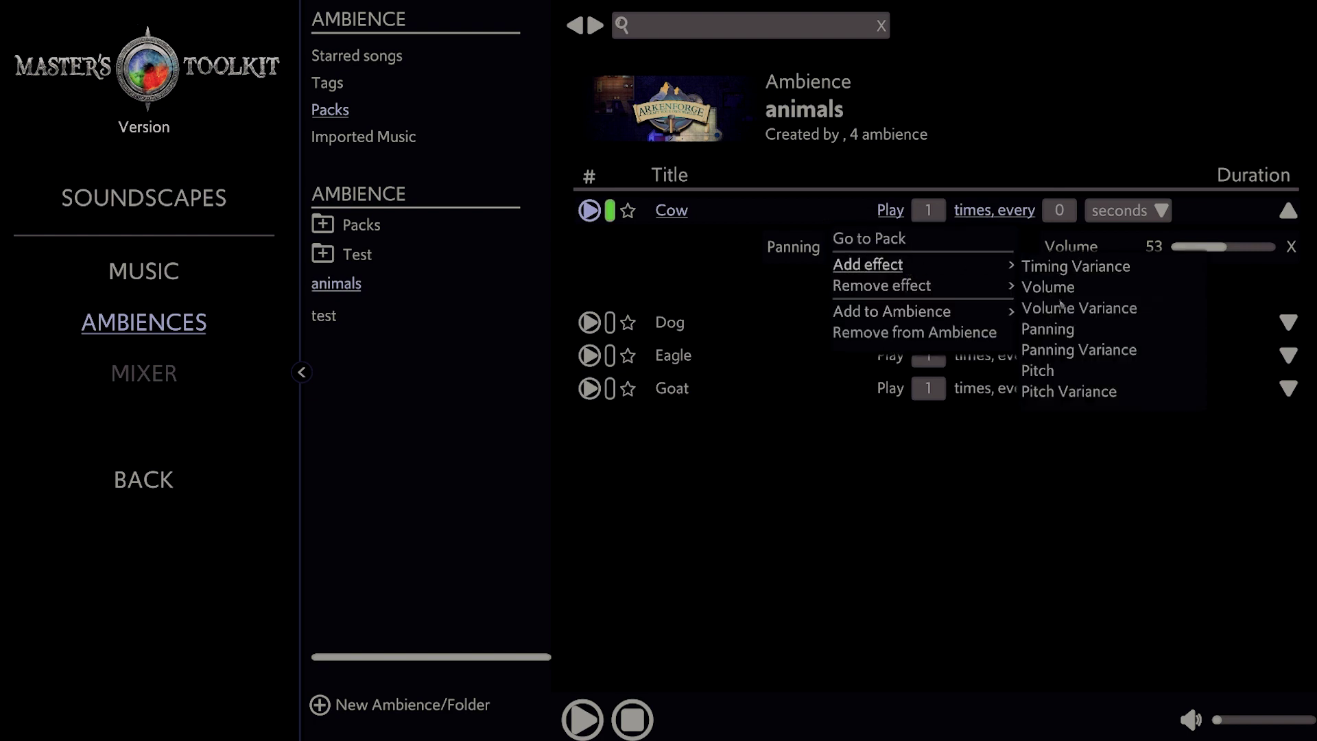
left_click(1061, 304)
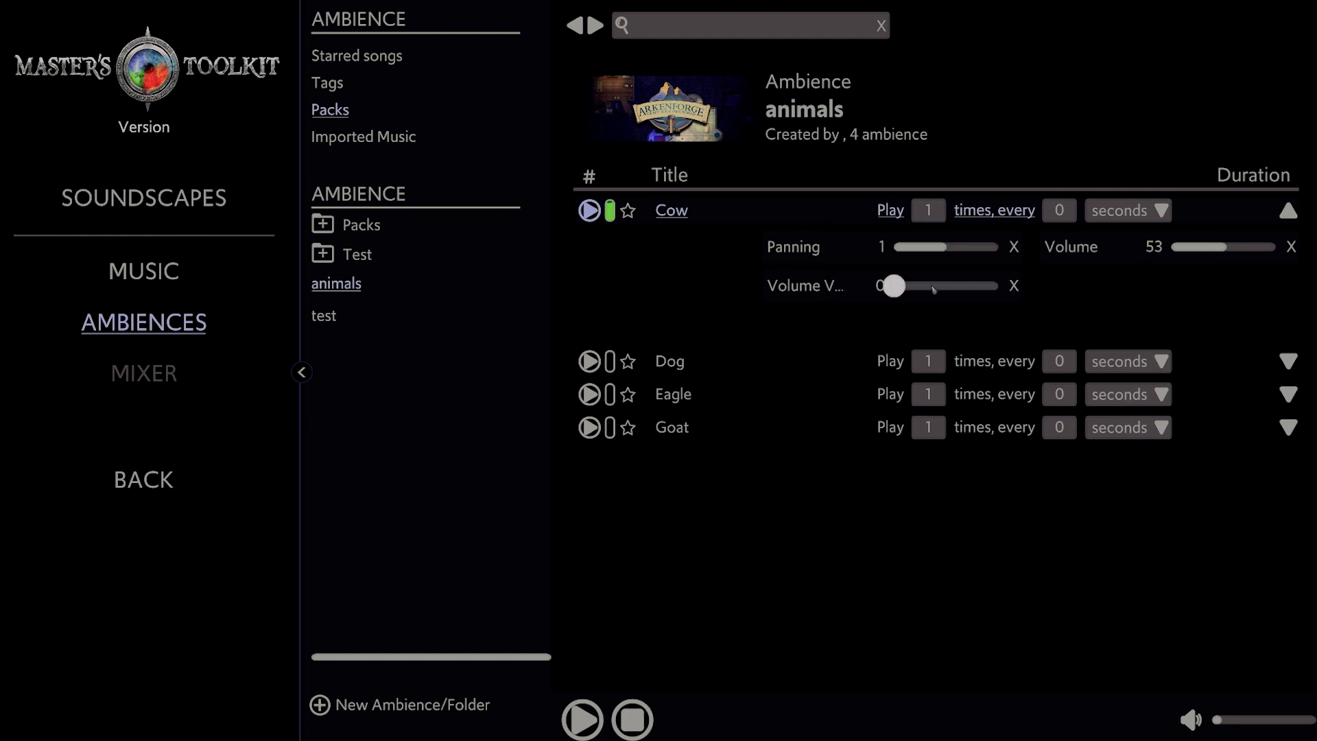
left_click_drag(896, 286, 948, 287)
left_click_drag(1226, 249, 1224, 250)
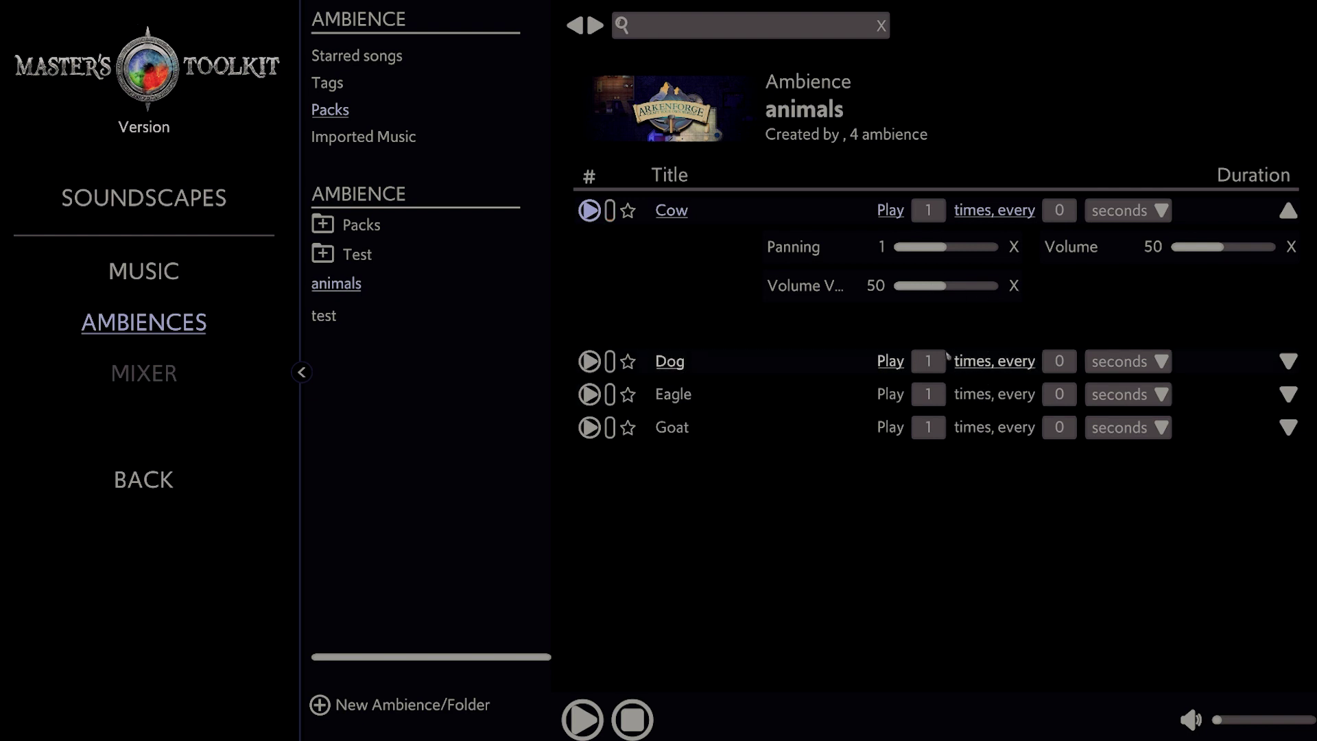
- Add a Pitch effect to Cow and settle it at 99
right_click(833, 219)
mouse_move(874, 259)
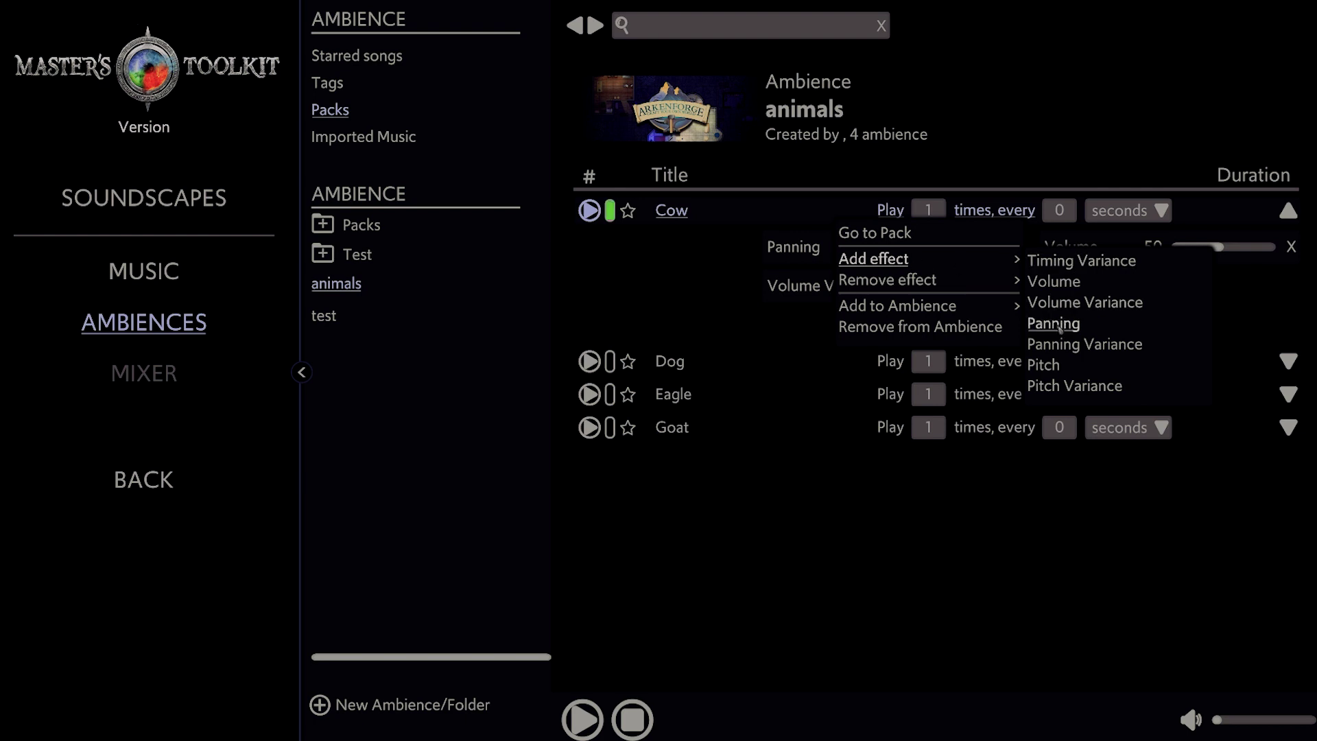
left_click(1045, 364)
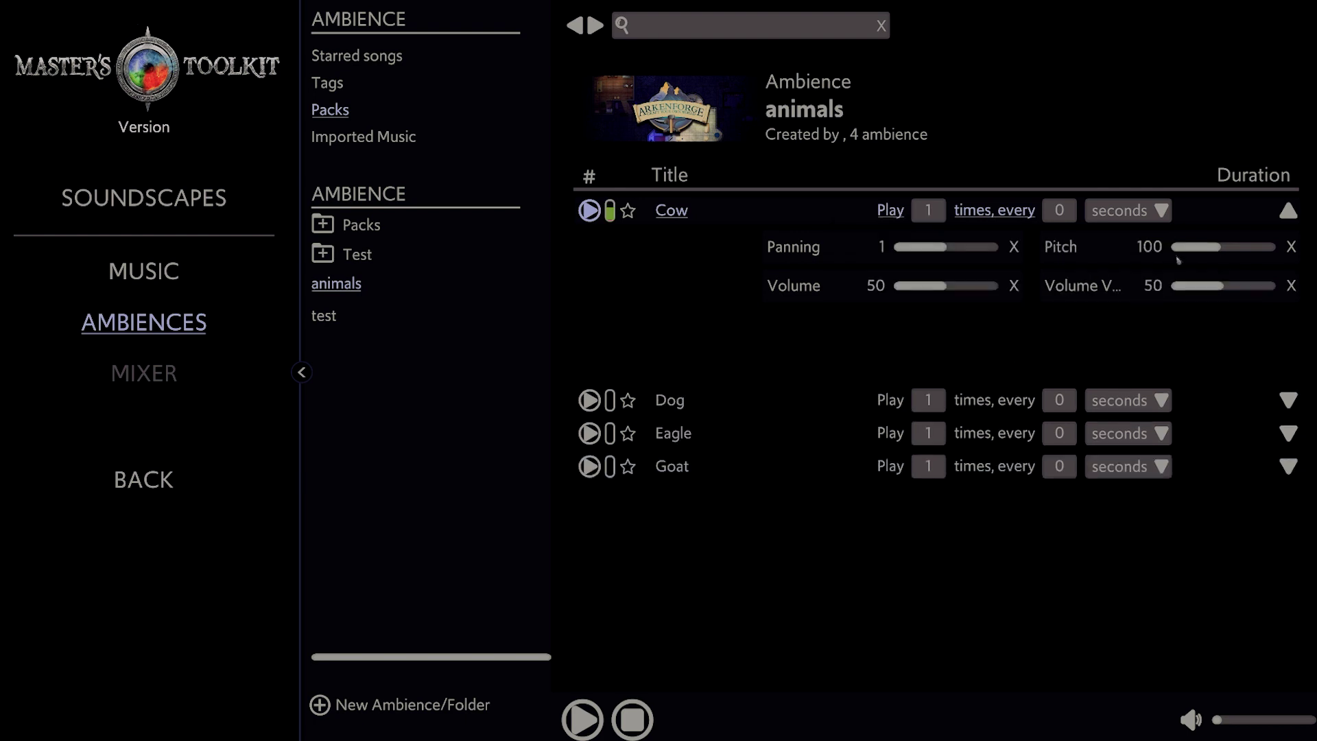
left_click_drag(1221, 247, 1184, 251)
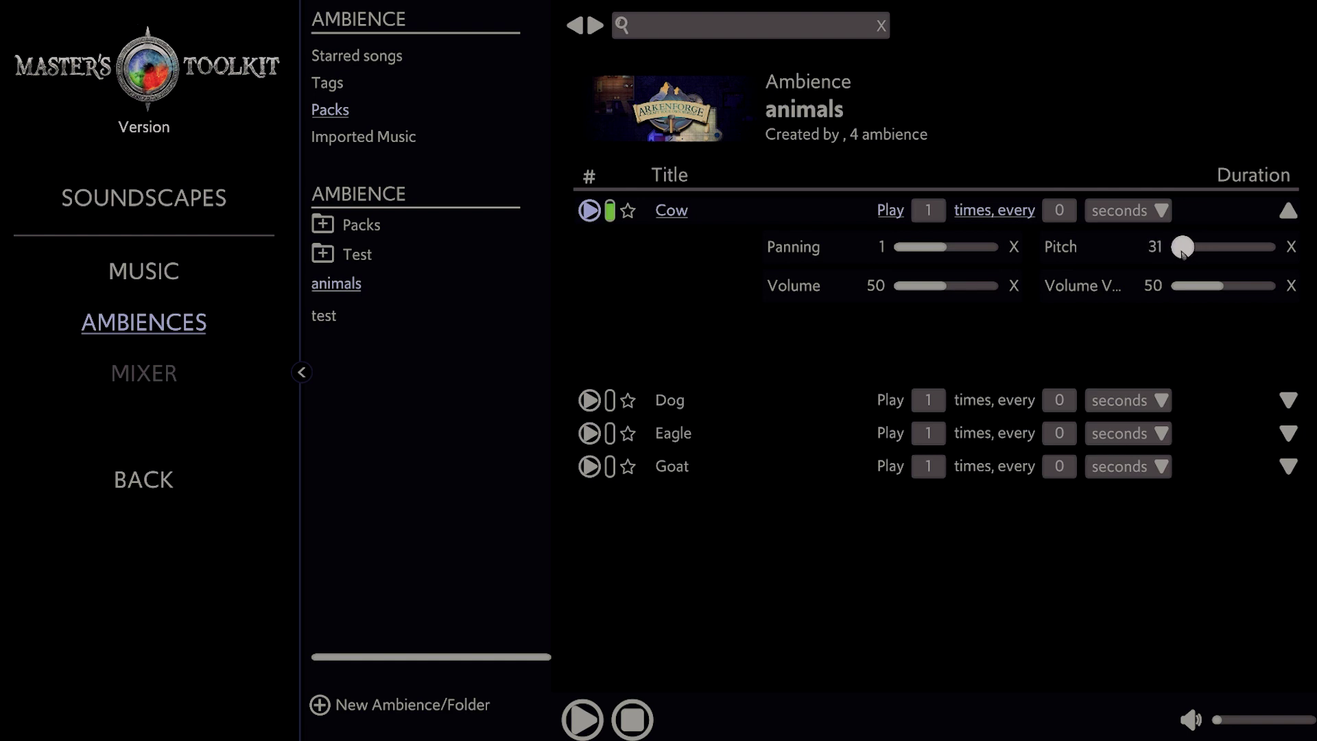
left_click_drag(1184, 252, 1219, 251)
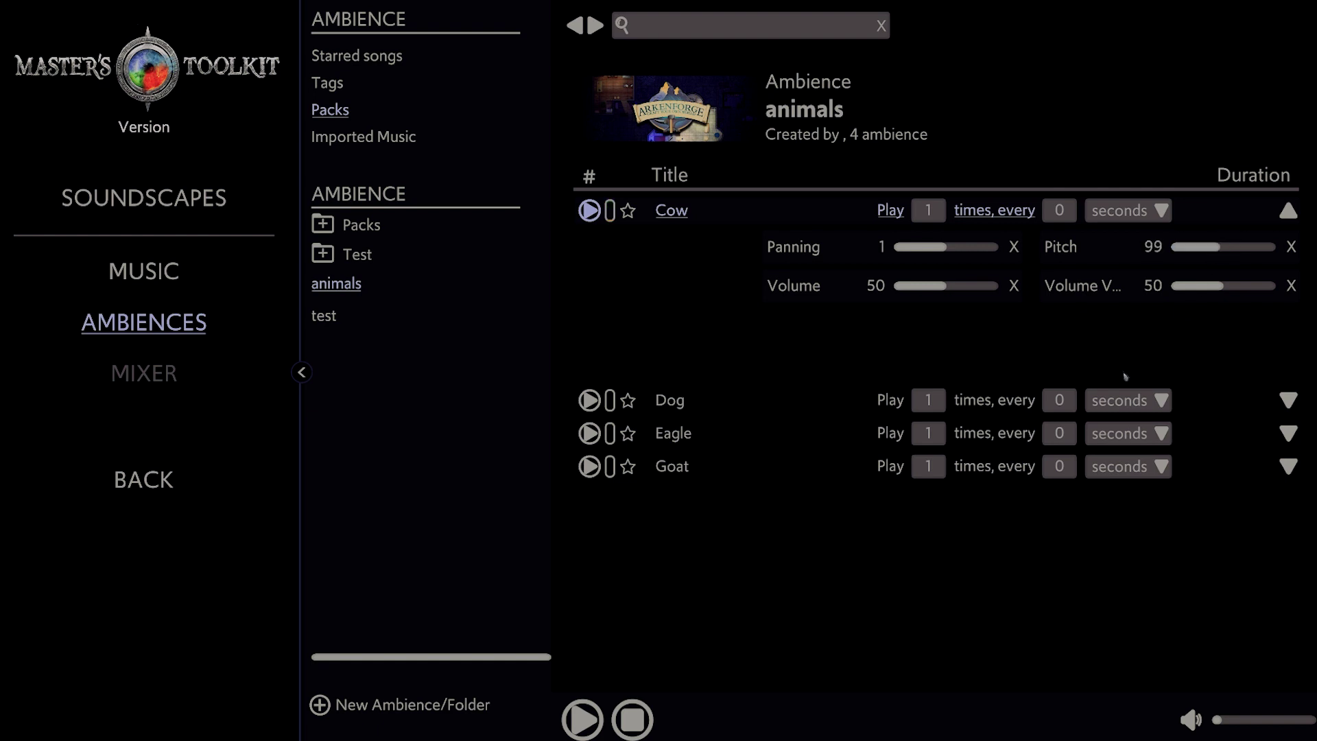
- Strip Cow's extra effects, leaving only volume at 50, and collapse its row
left_click(1015, 247)
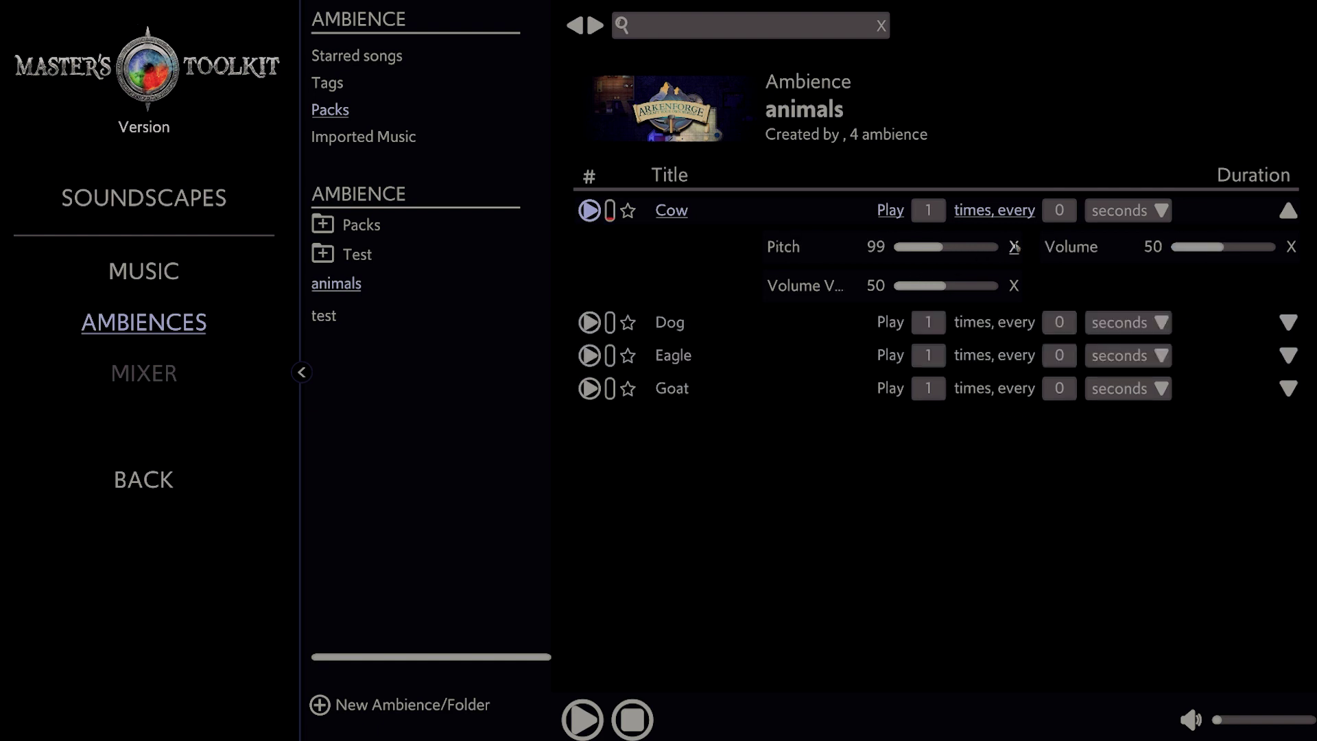
right_click(802, 221)
mouse_move(857, 279)
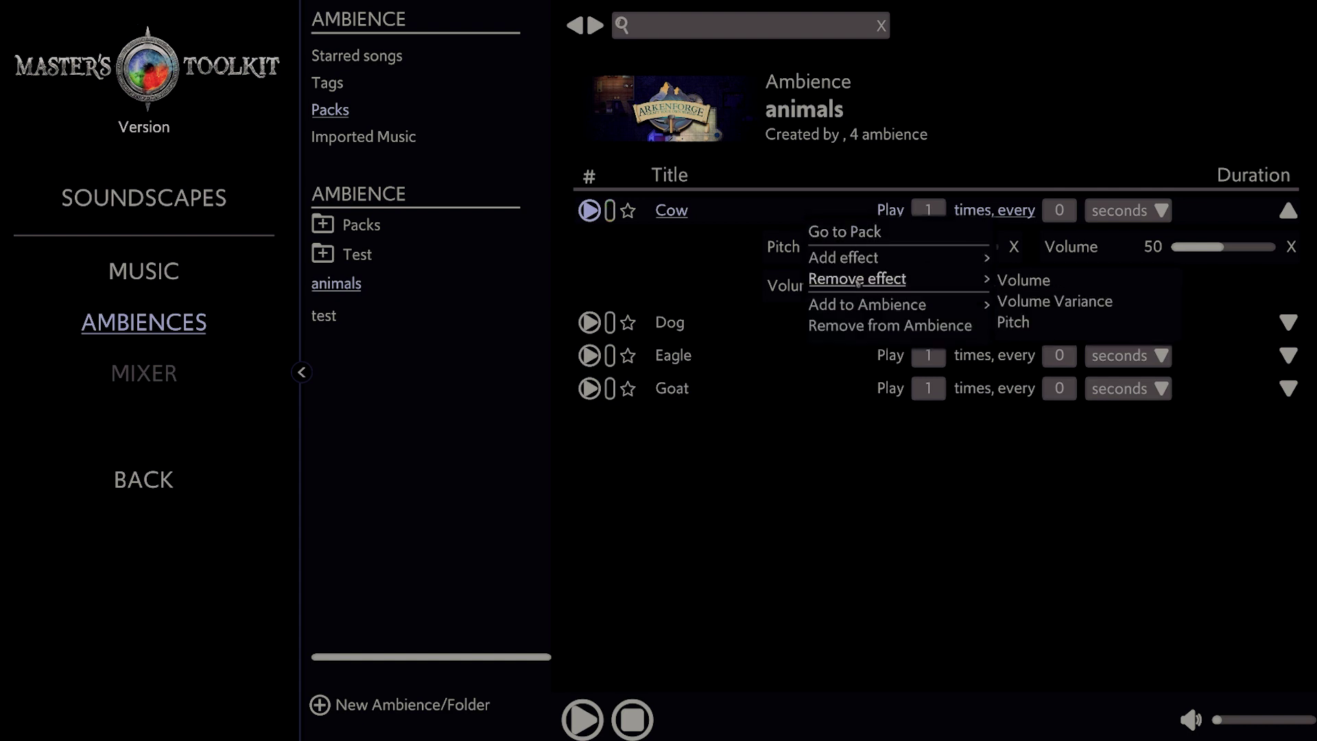
left_click(1014, 322)
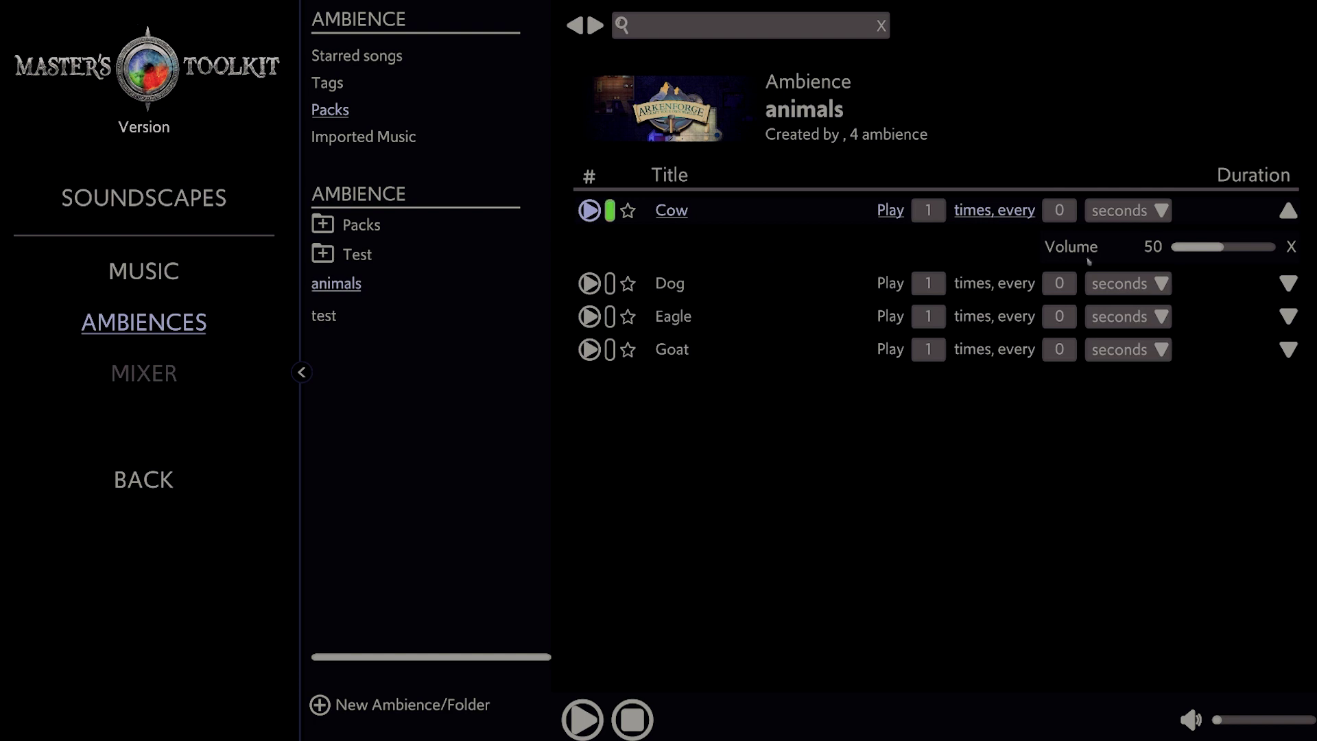
left_click(1288, 212)
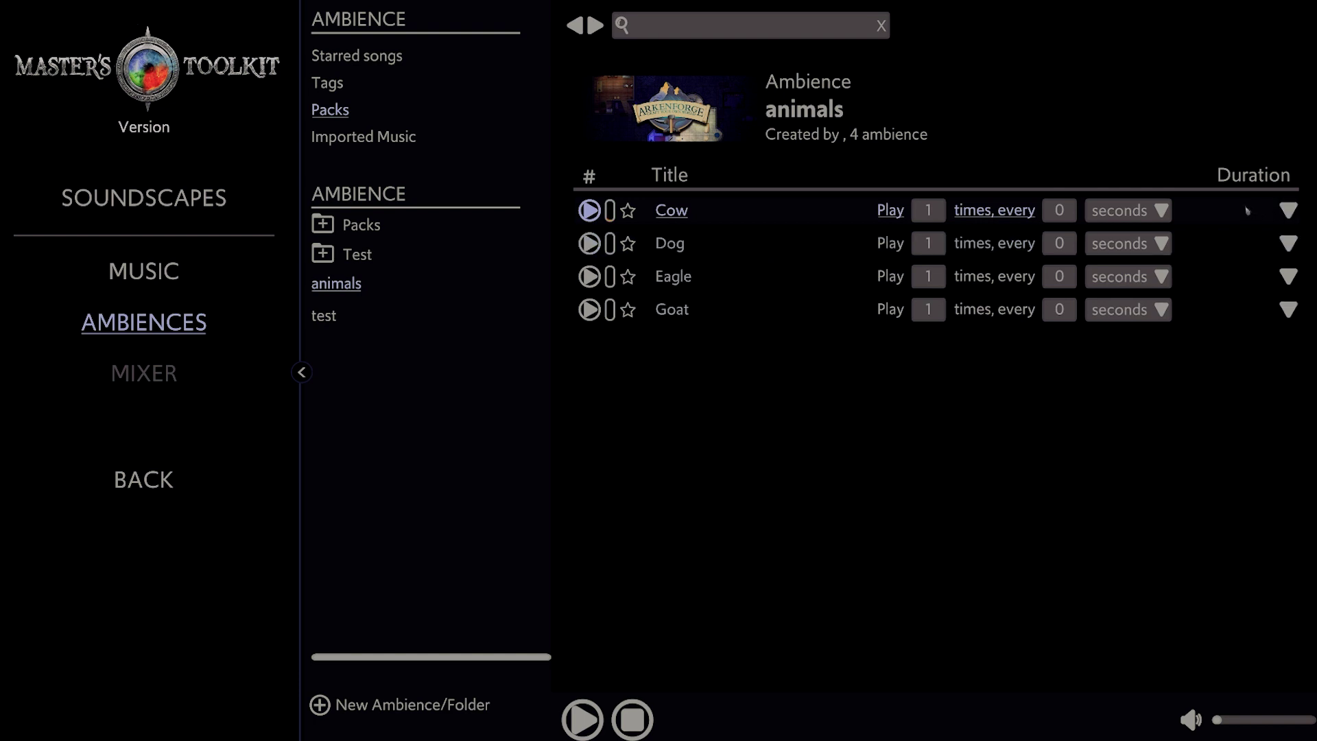
mouse_move(669, 107)
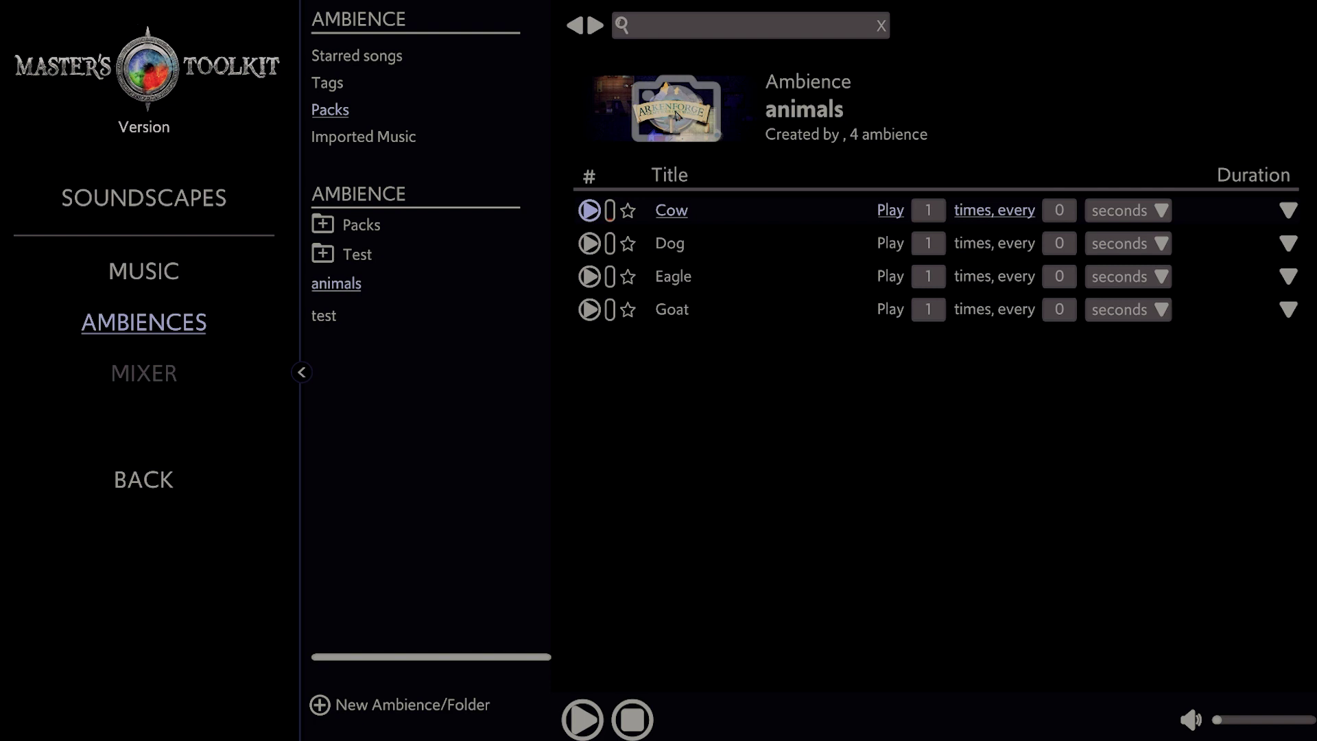
- Set the grid picture from Pictures as the animals ambience's cover image
left_click(653, 132)
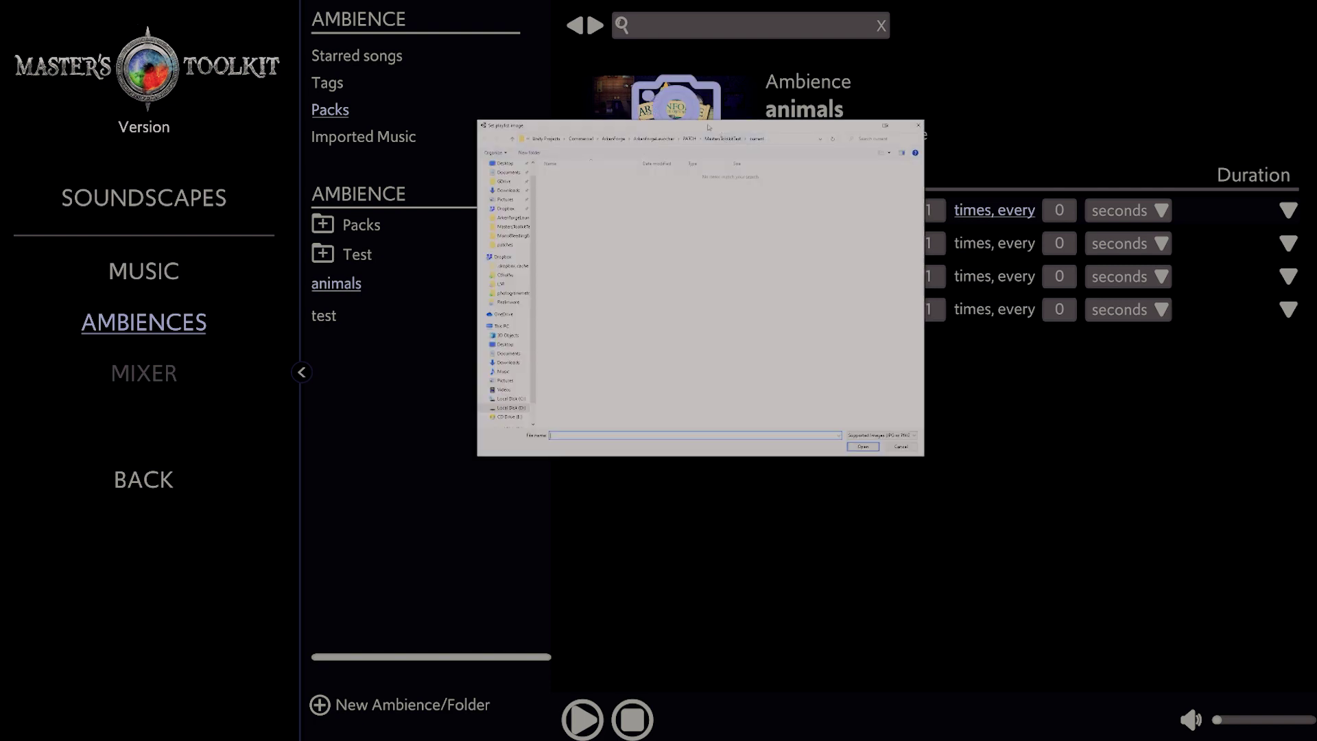
left_click_drag(708, 126, 717, 158)
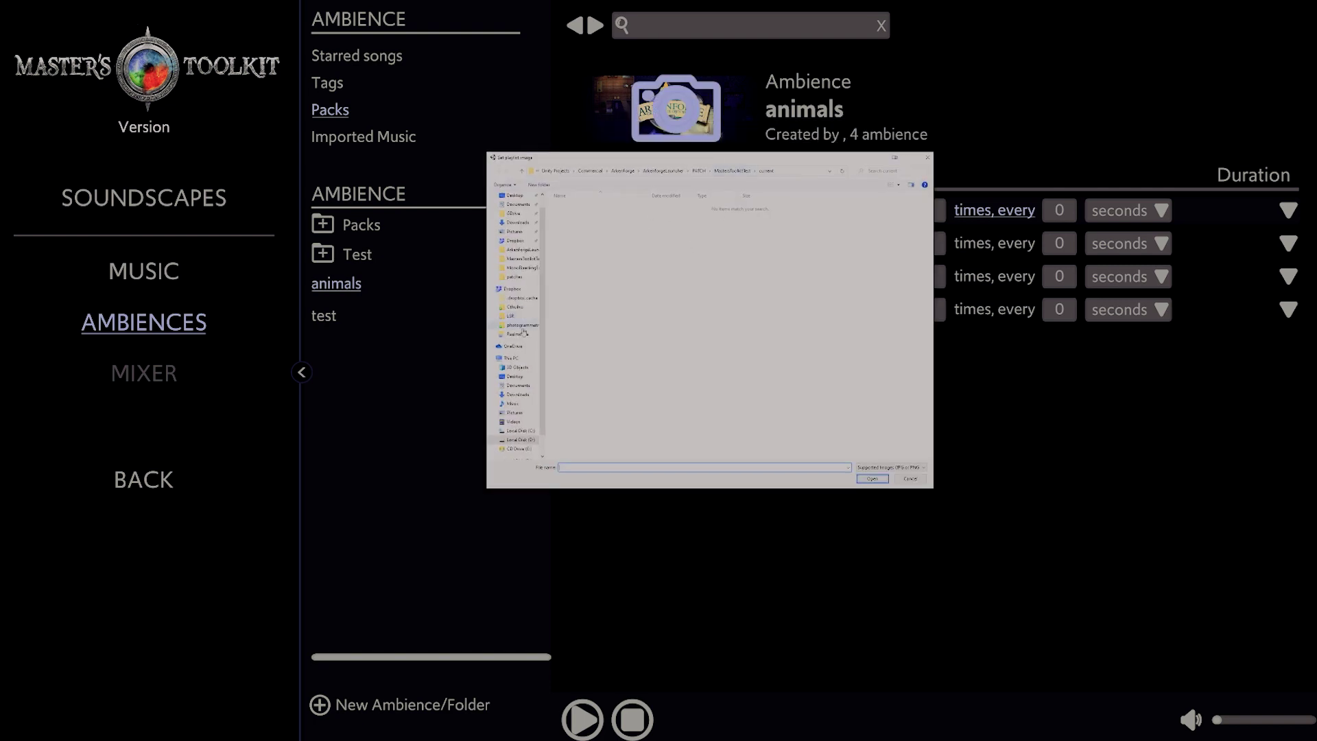
mouse_move(515, 422)
left_click(514, 411)
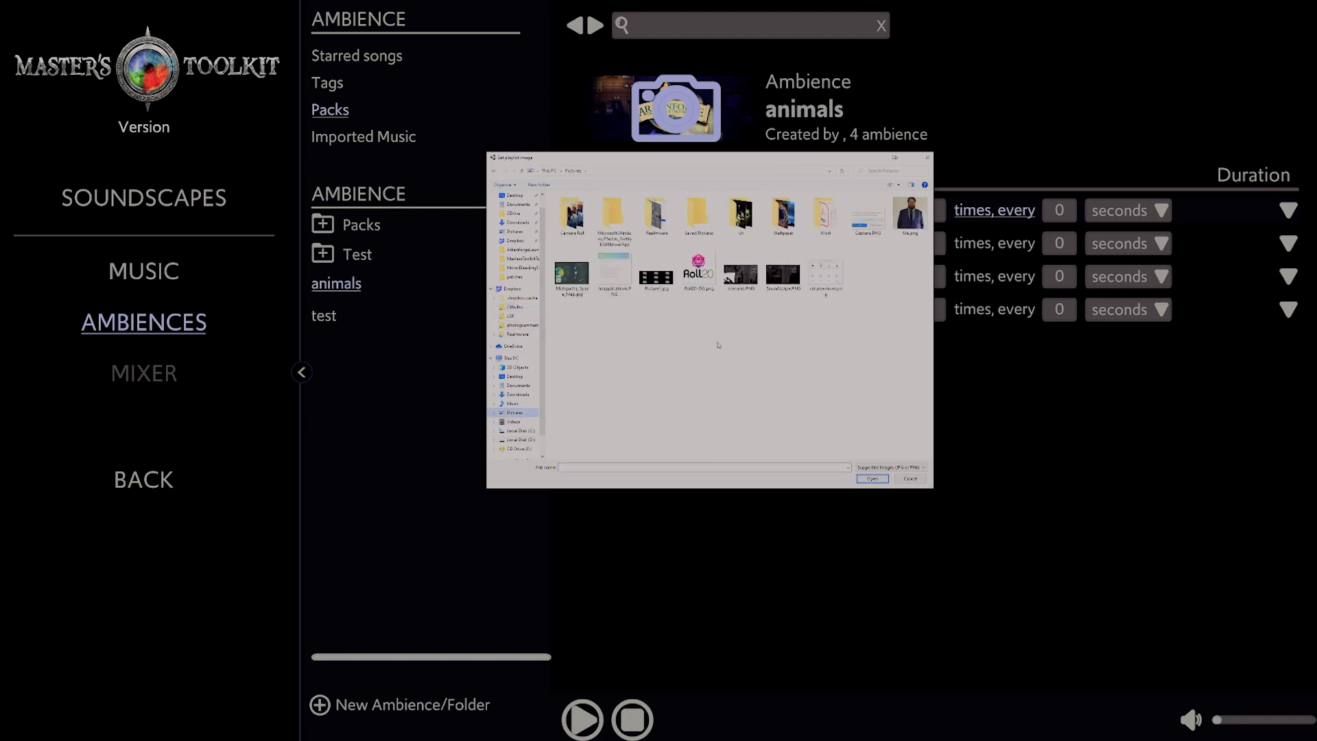
key("Return")
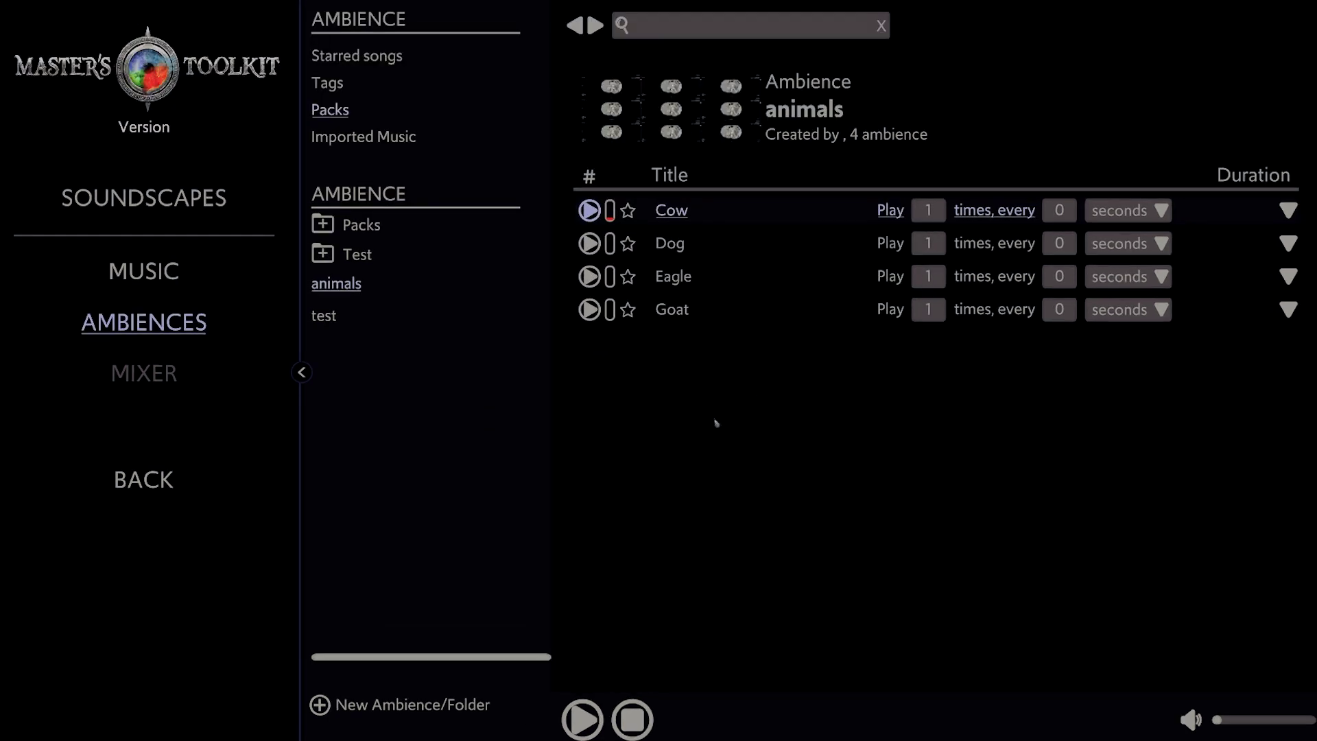